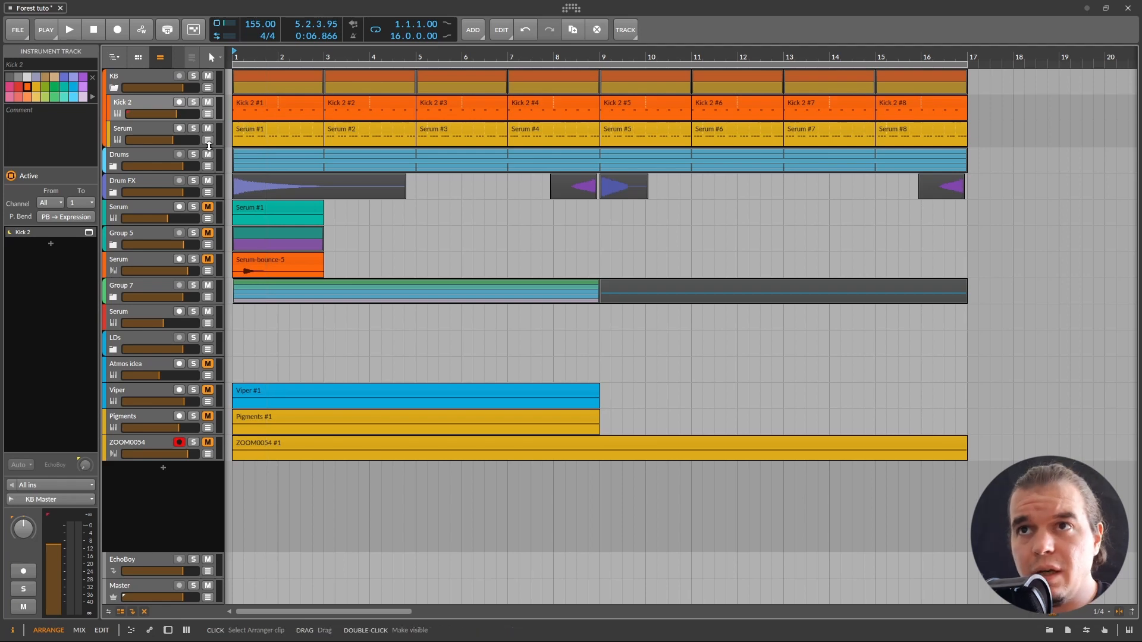
- Solo the Kick 2 track and audition it briefly
click(197, 106)
key(space)
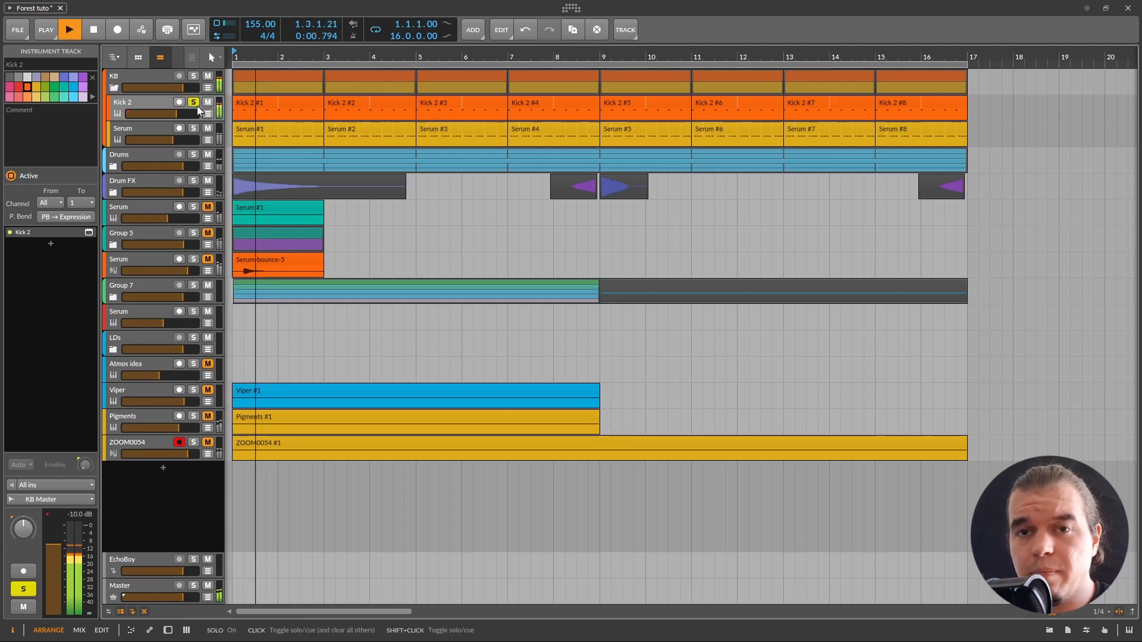
key(space)
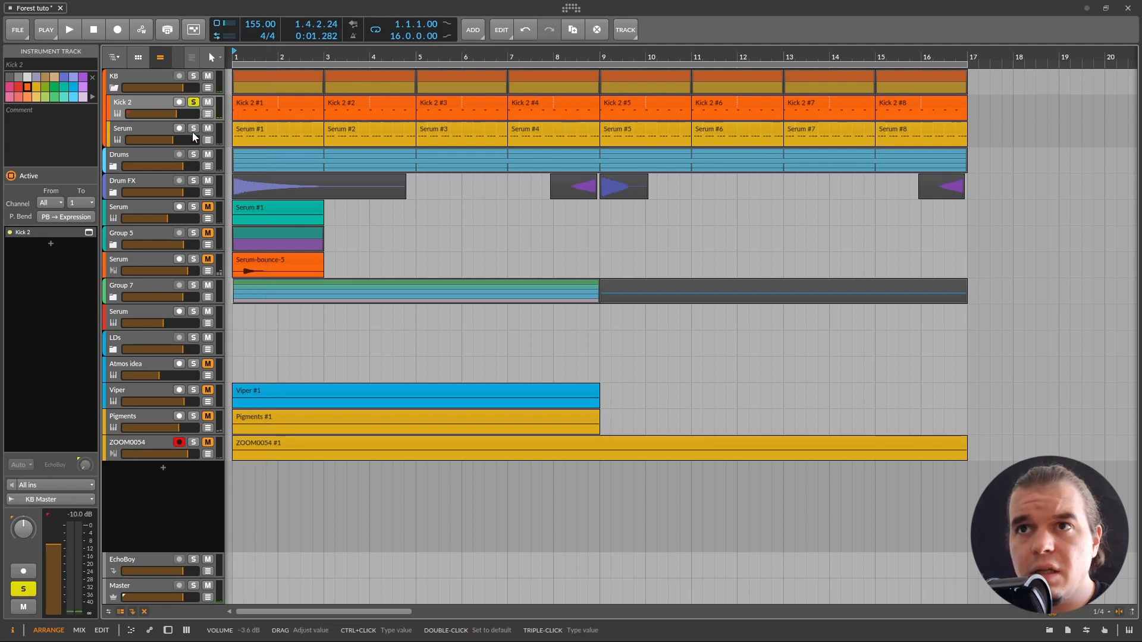
- Solo the Serum bass track under Kick 2, show its Serum plug-in window and audition the bass
click(192, 129)
double_click(135, 133)
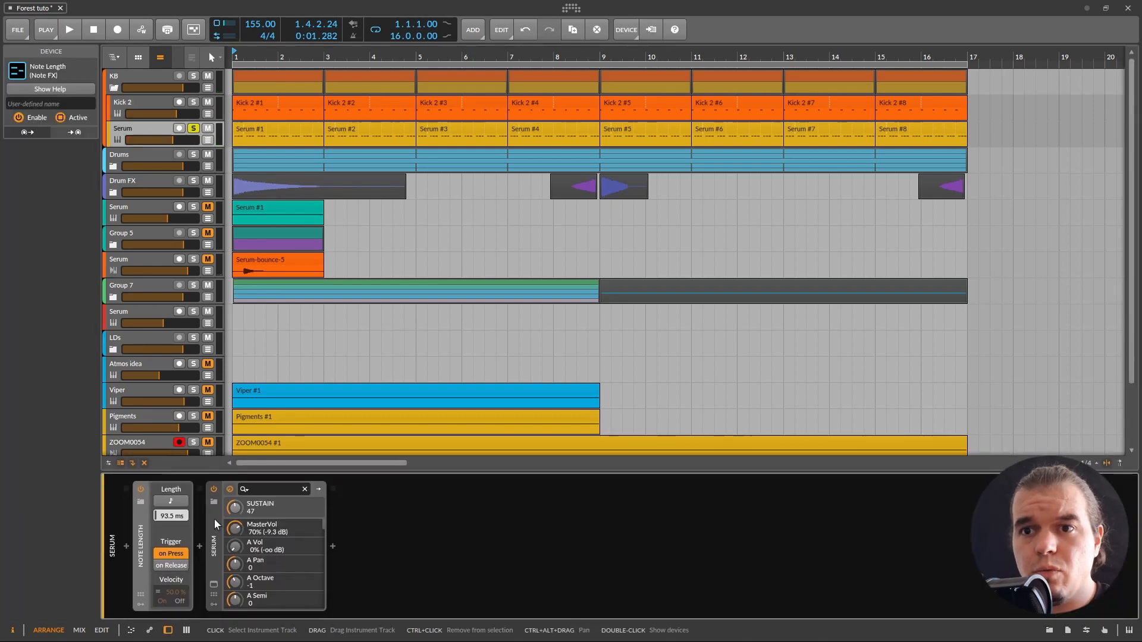
click(214, 582)
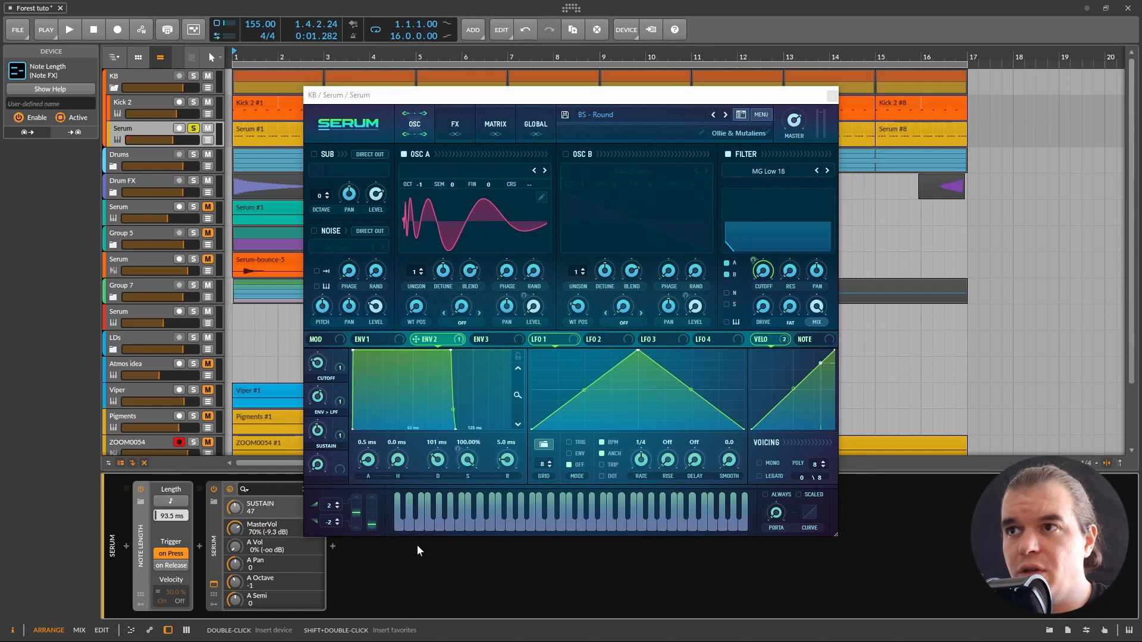
key(space)
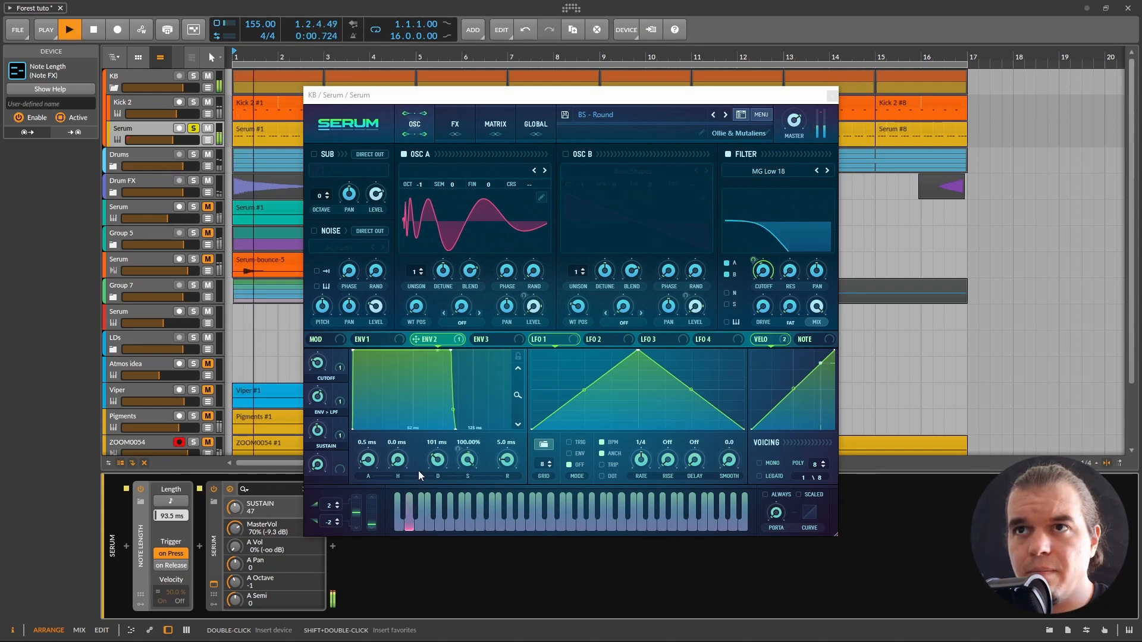
key(space)
- Audition the soloed KB group with the Serum window closed, and open the first Serum bass clip's notes for viewing
click(195, 76)
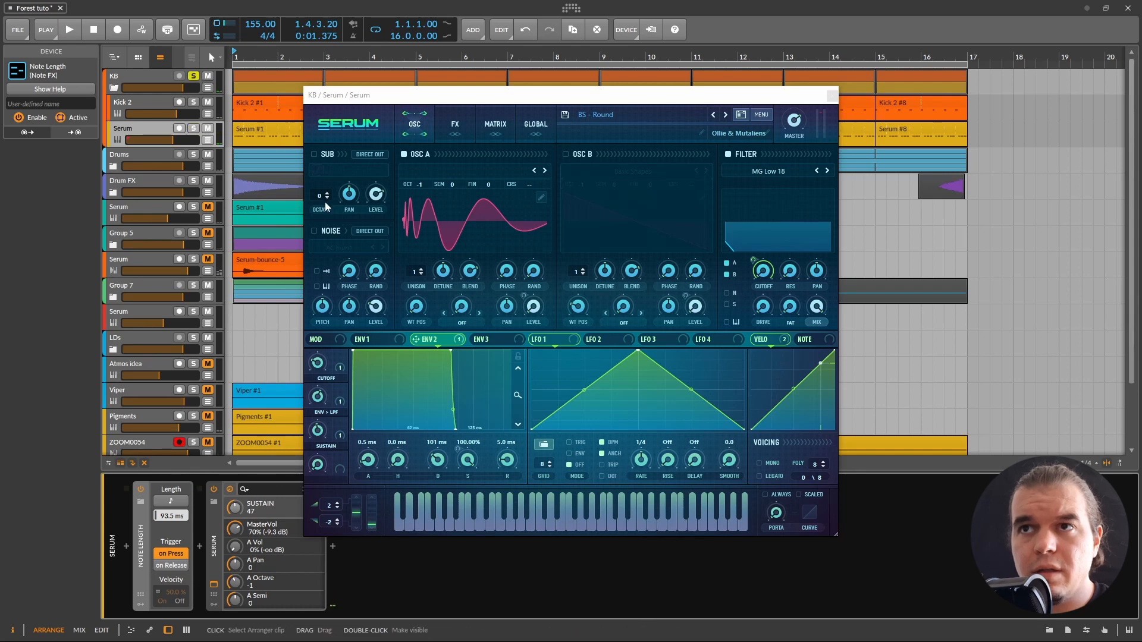
key(space)
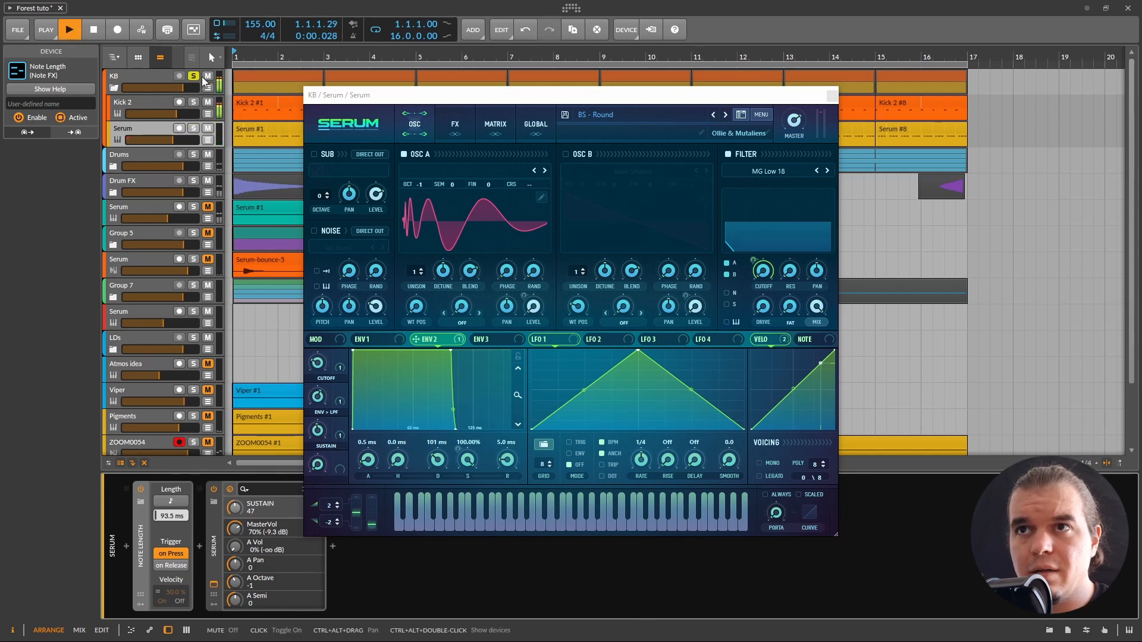
click(832, 95)
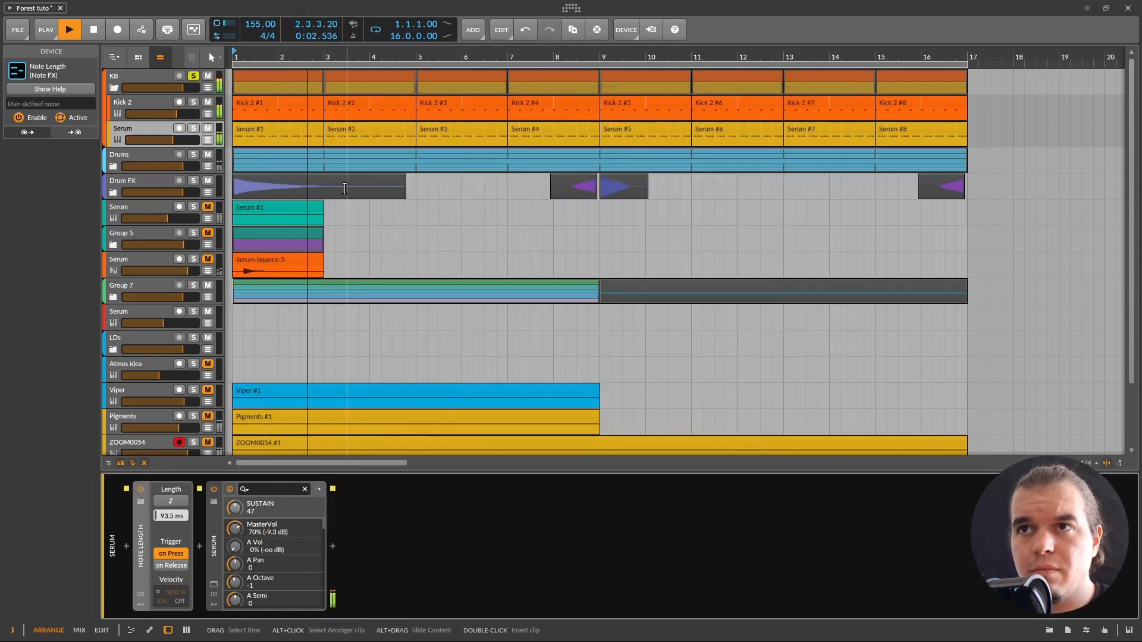
key(space)
click(290, 125)
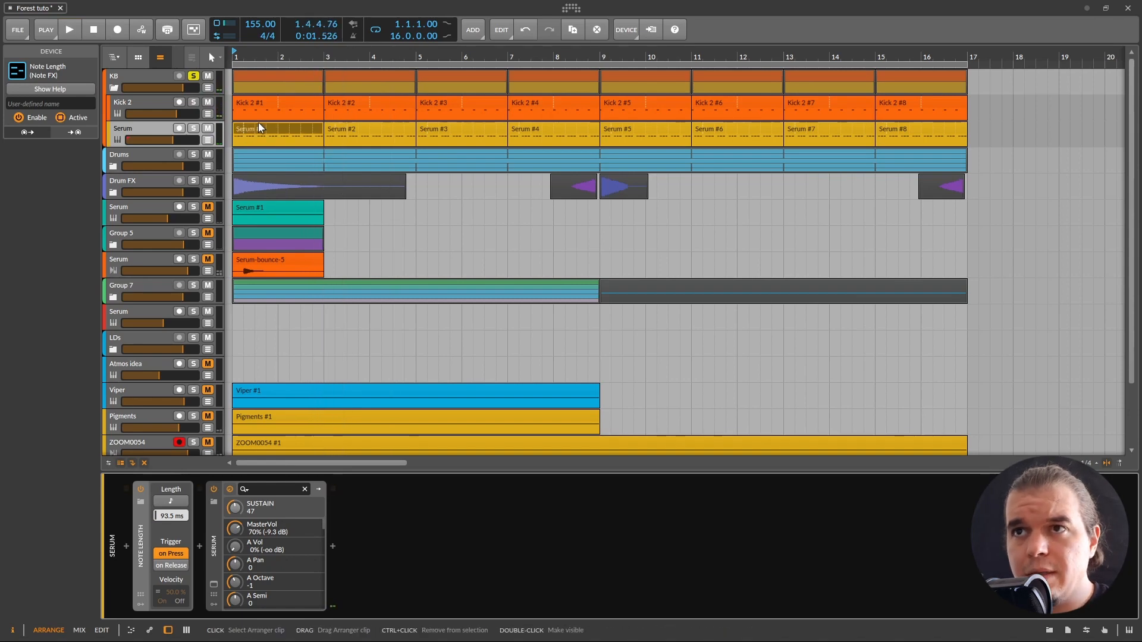
double_click(289, 124)
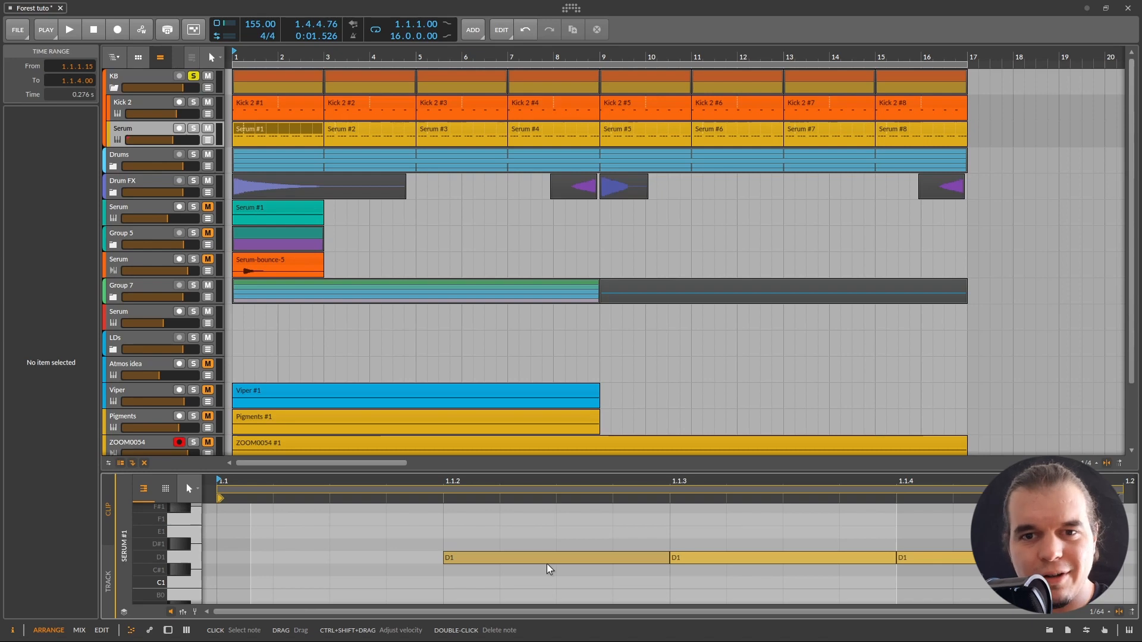
- Expand the Drums group, solo it and audition its hi-hat, Drumazon and snare parts
click(111, 168)
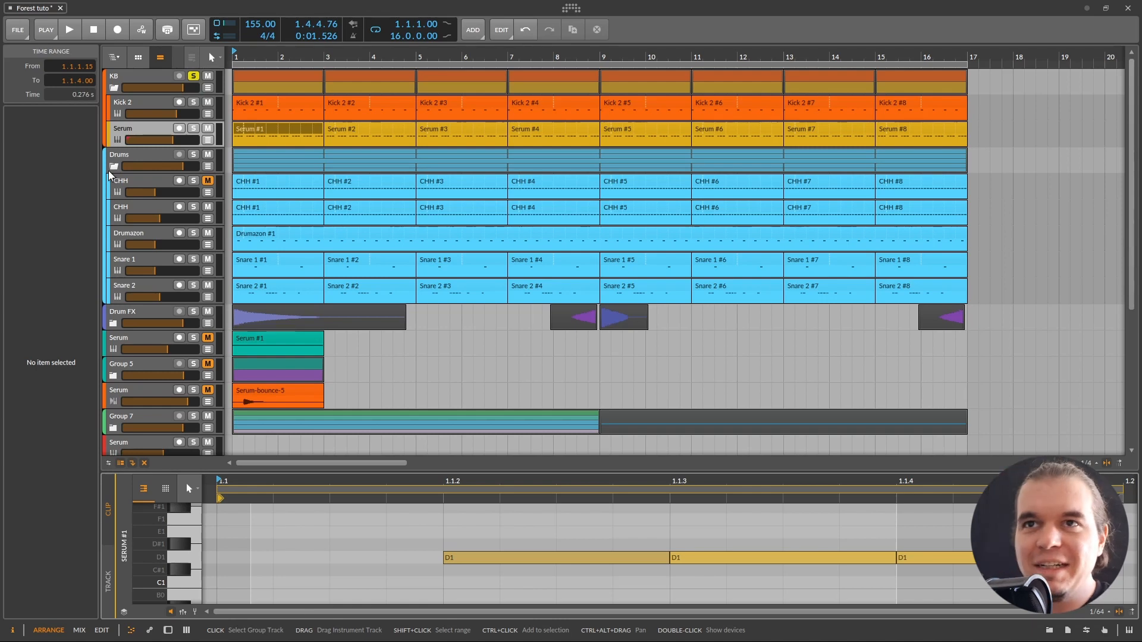
click(193, 154)
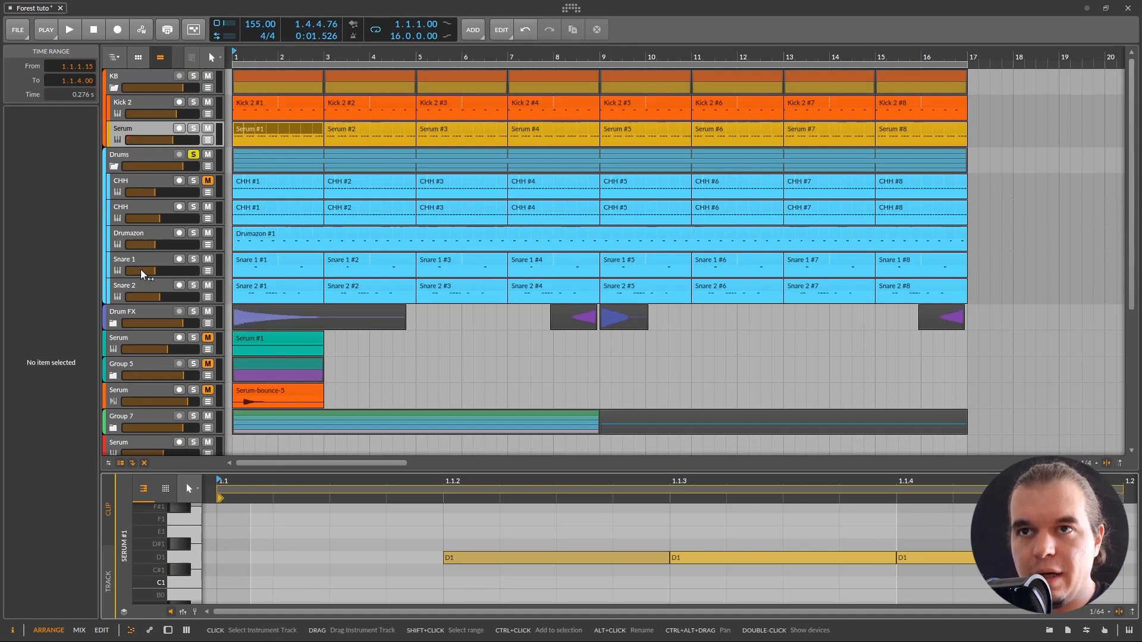
key(space)
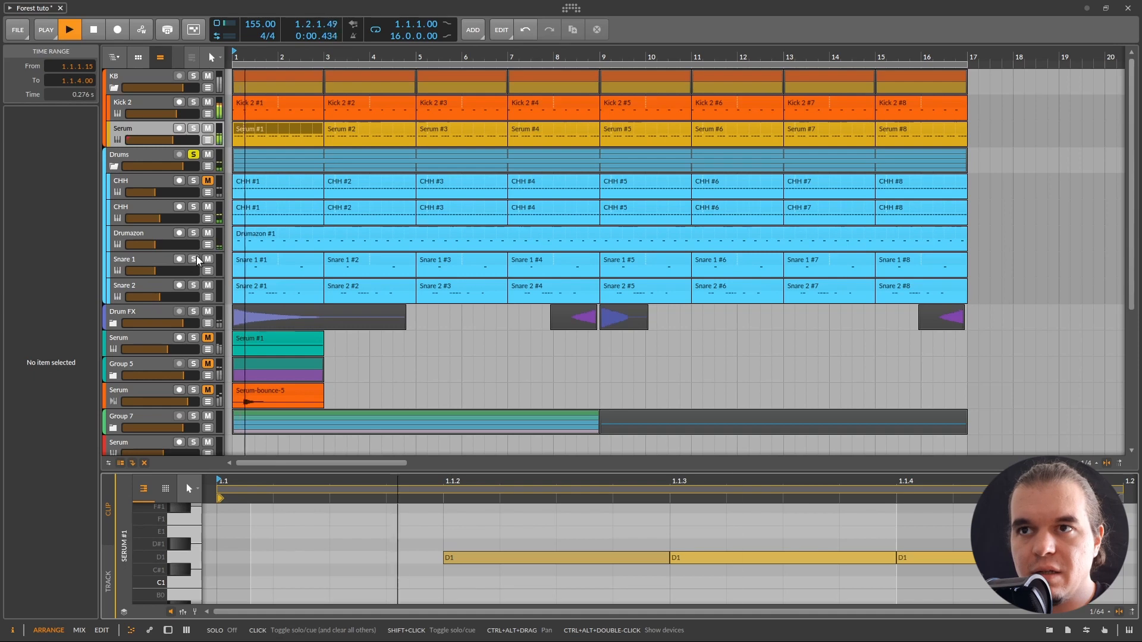
key(space)
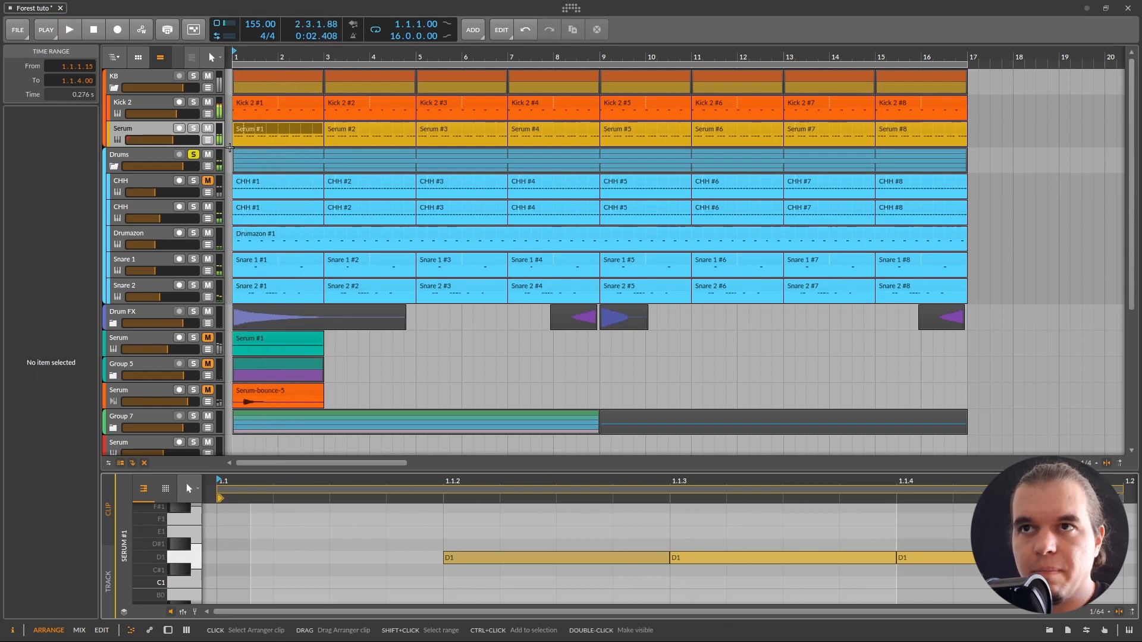
- Solo the KB group together with the Drums group and audition kick, bass and drums
click(193, 78)
key(space)
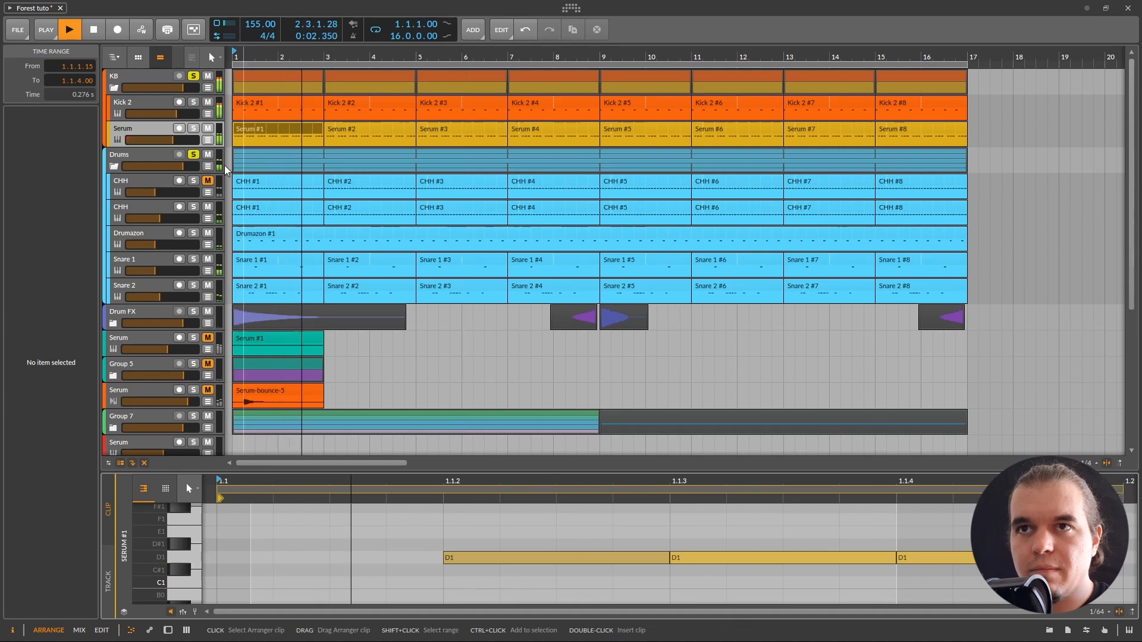
key(space)
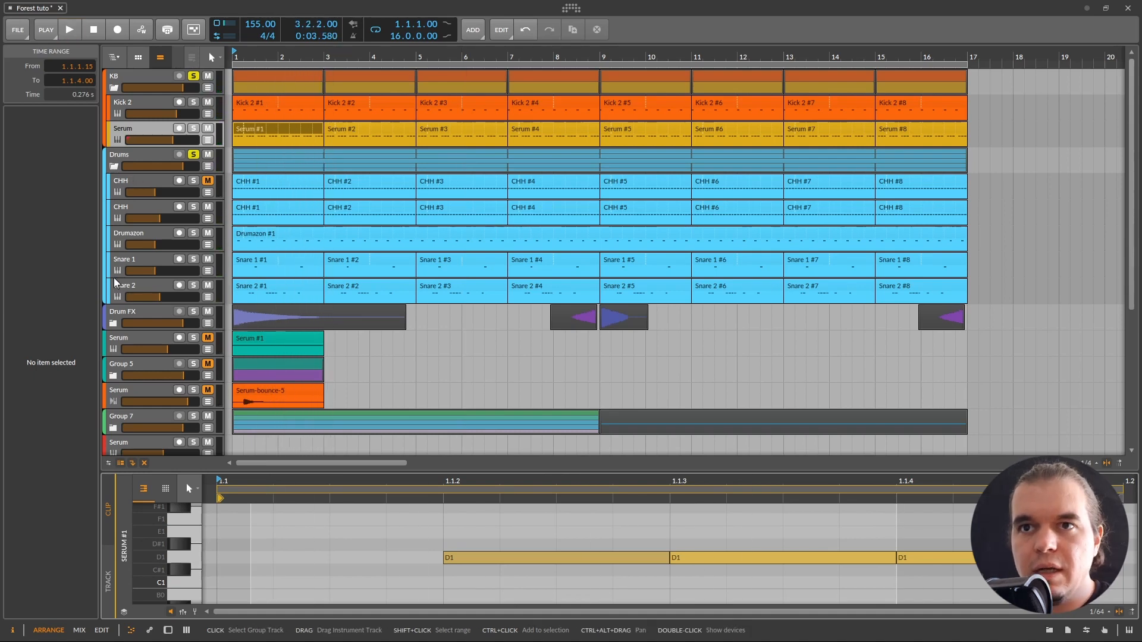
- Expand the Drum FX group and audition its effects in the mix, including the crash transition from position 7.4.1
click(122, 321)
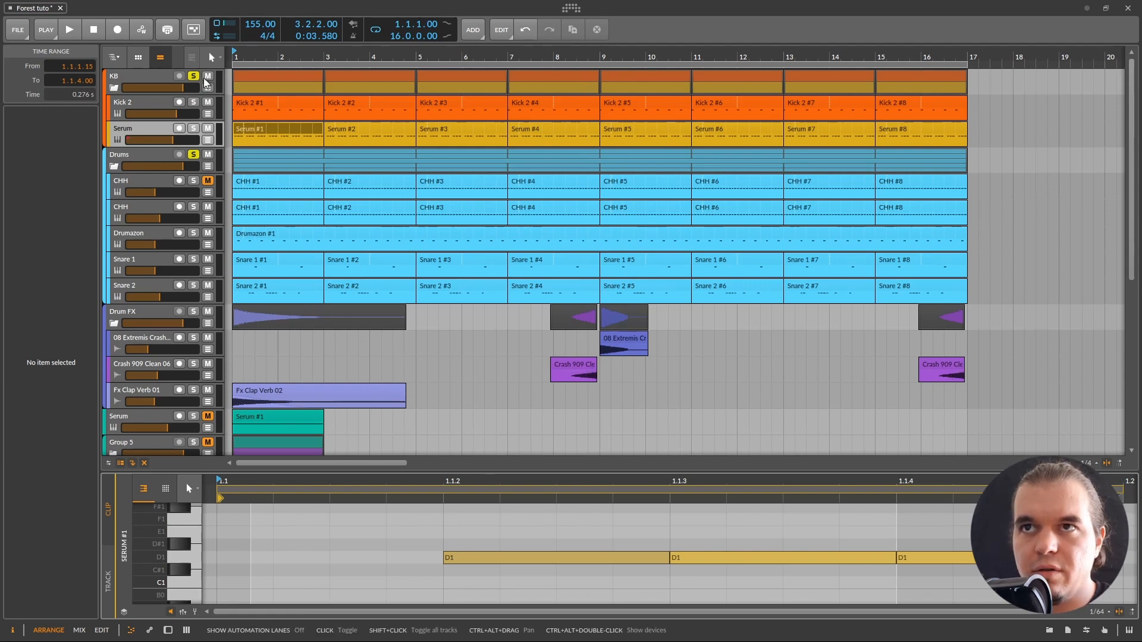
key(space)
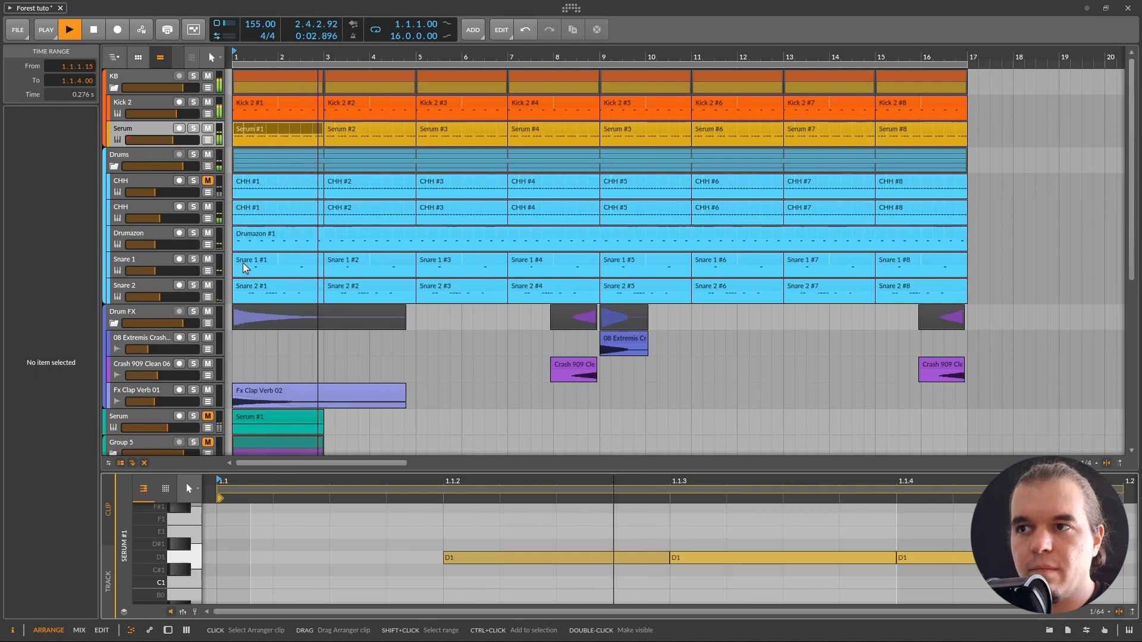
click(543, 349)
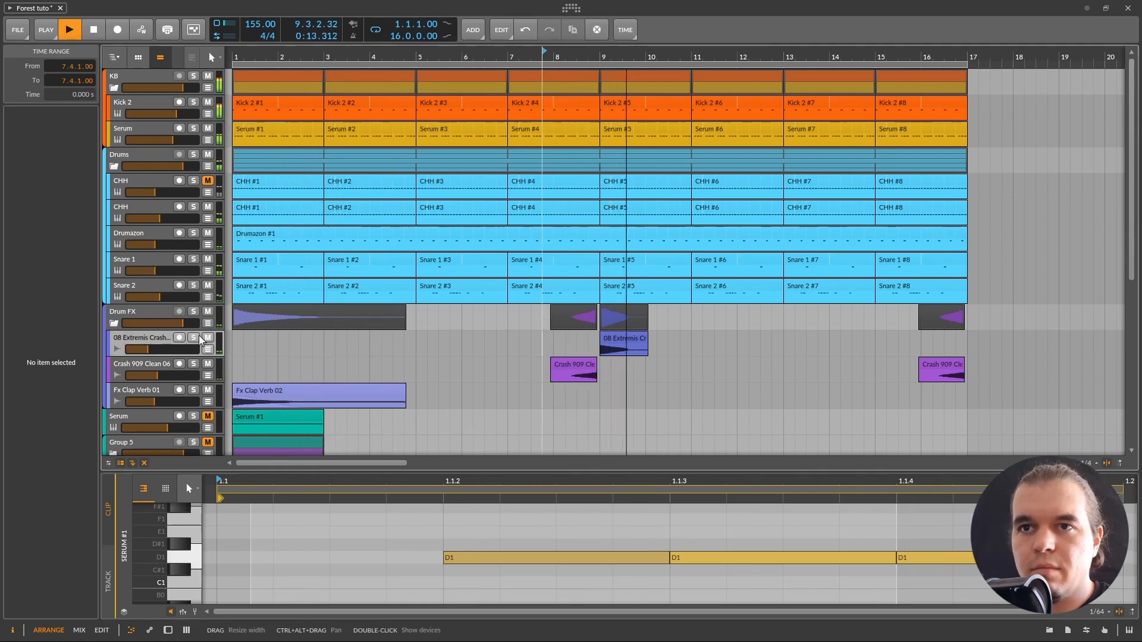
key(space)
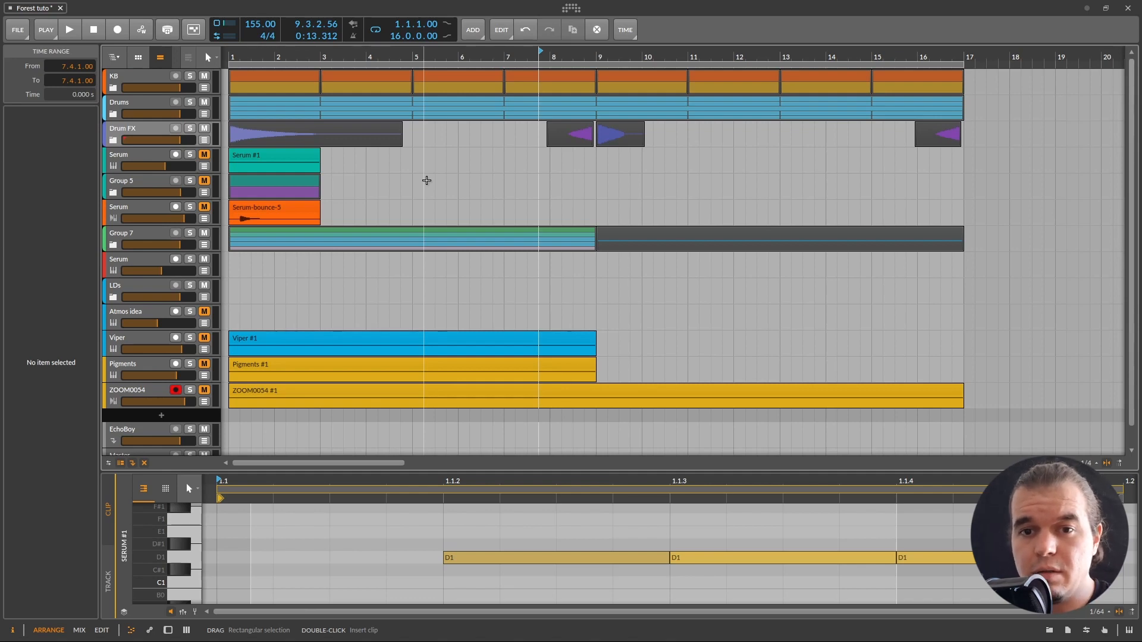
- Add a new instrument track directly below the Serum track that holds the Serum-bounce-5 clip
click(145, 212)
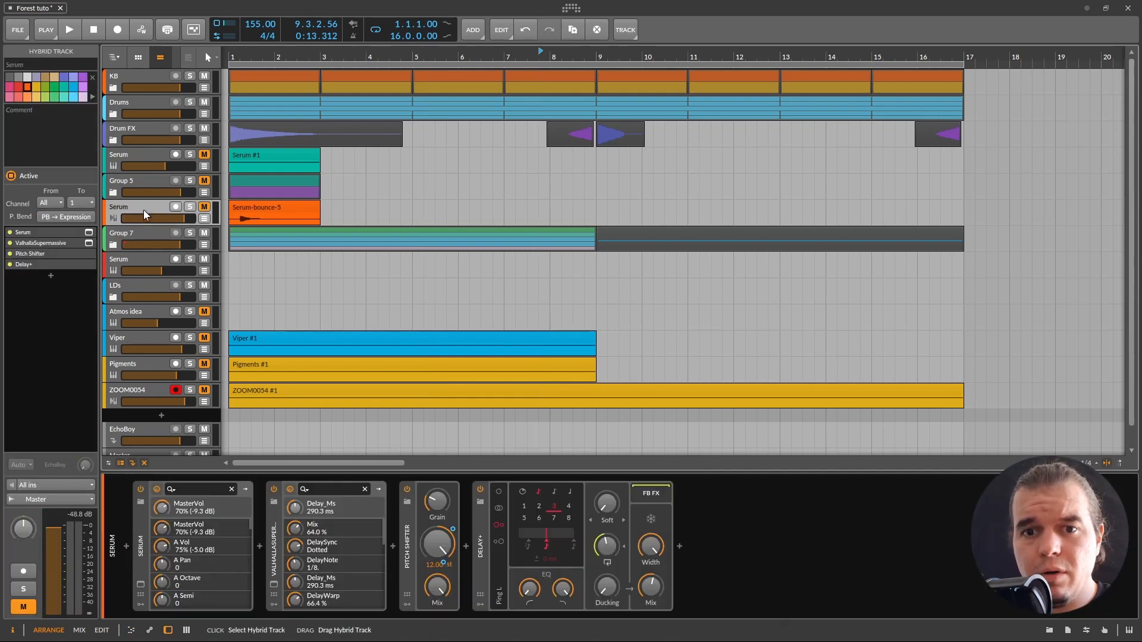
right_click(143, 209)
click(168, 220)
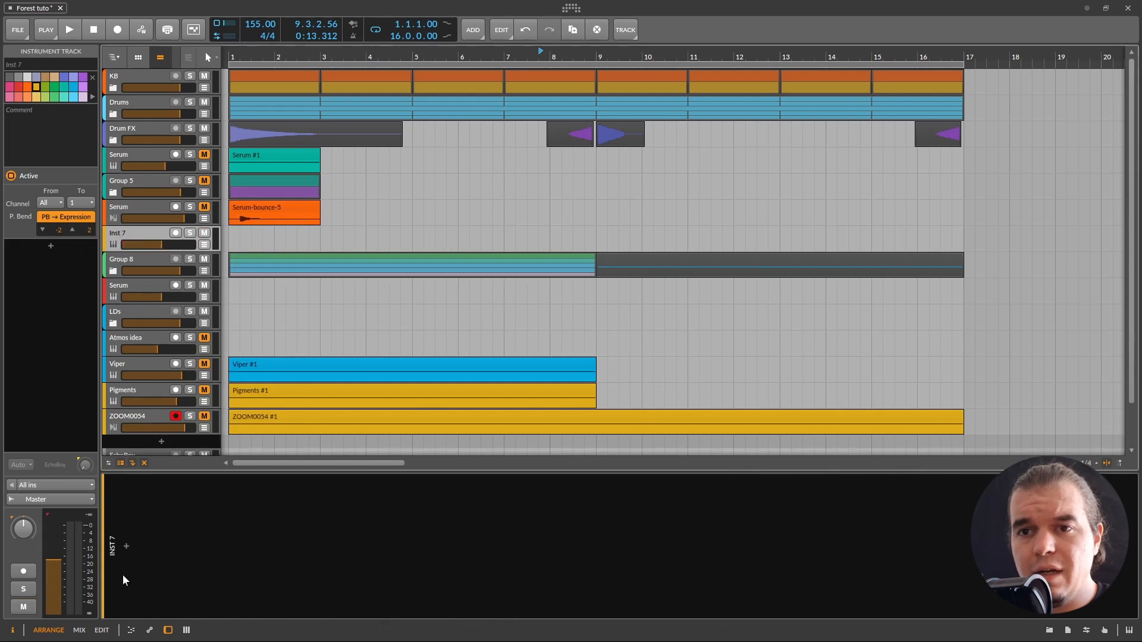
- Load Serum on the new instrument track and choose its S&H - Boog FM preset
click(126, 546)
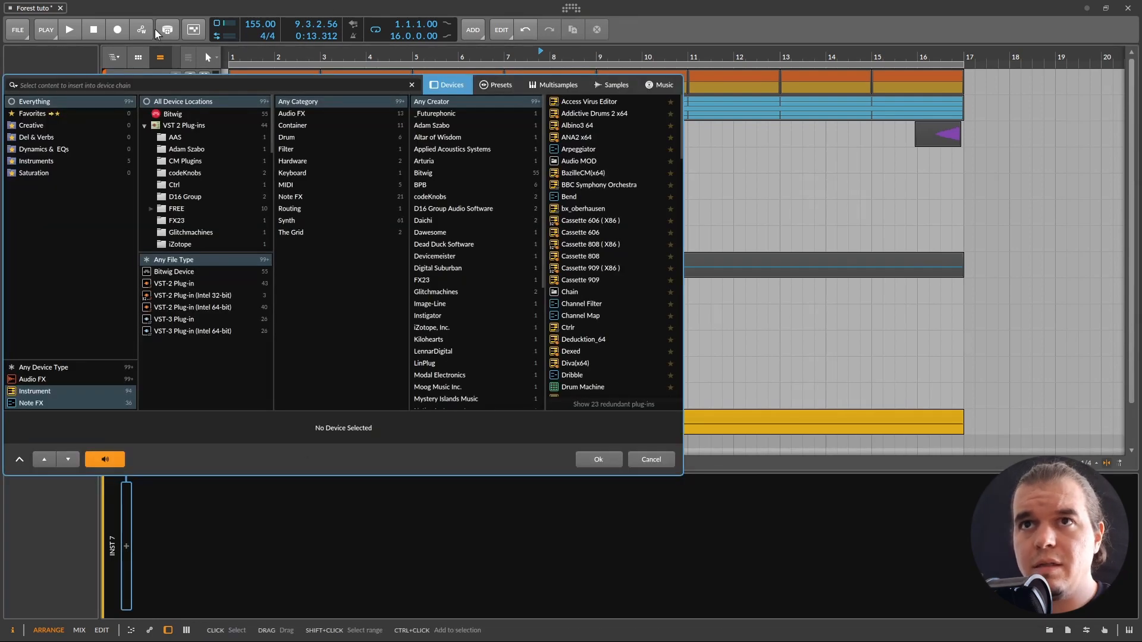
click(73, 85)
text(s)
double_click(599, 114)
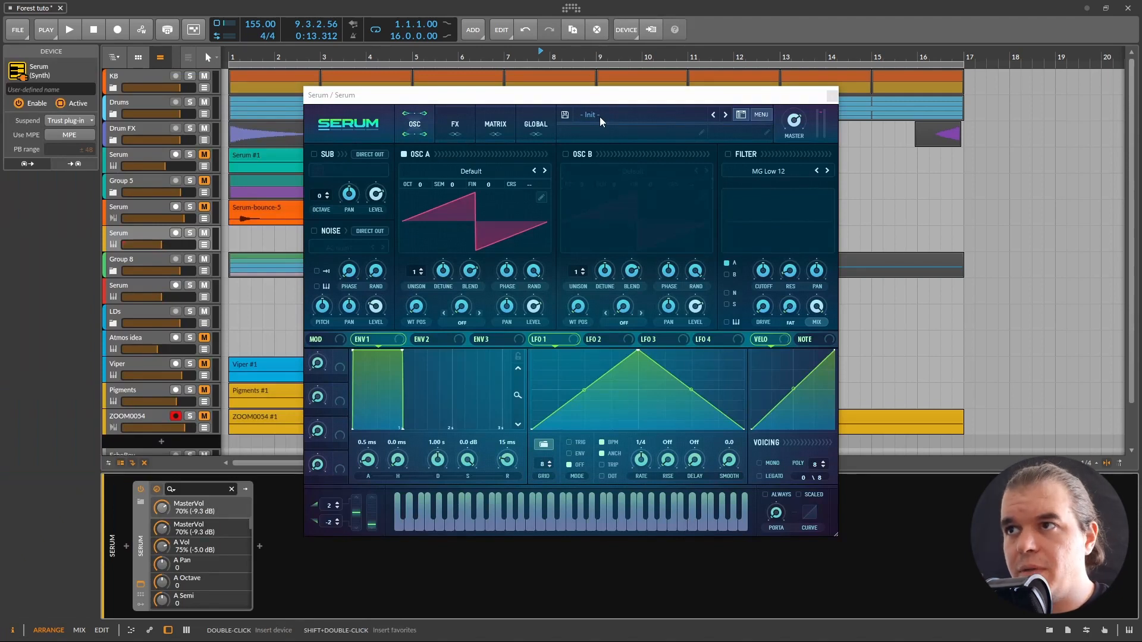
click(599, 117)
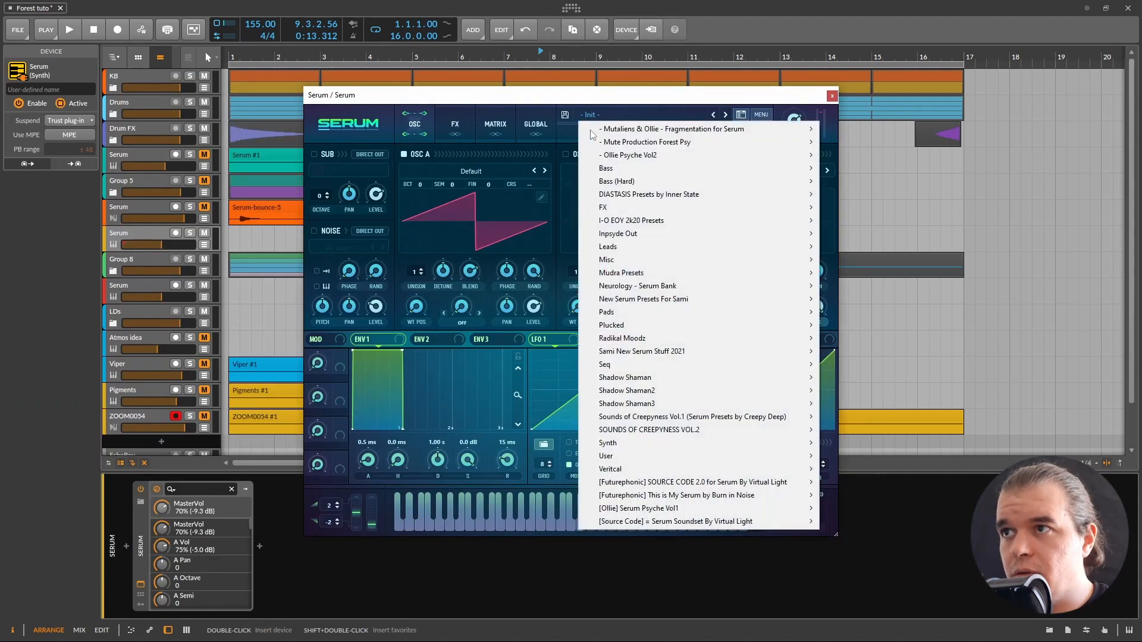
click(953, 194)
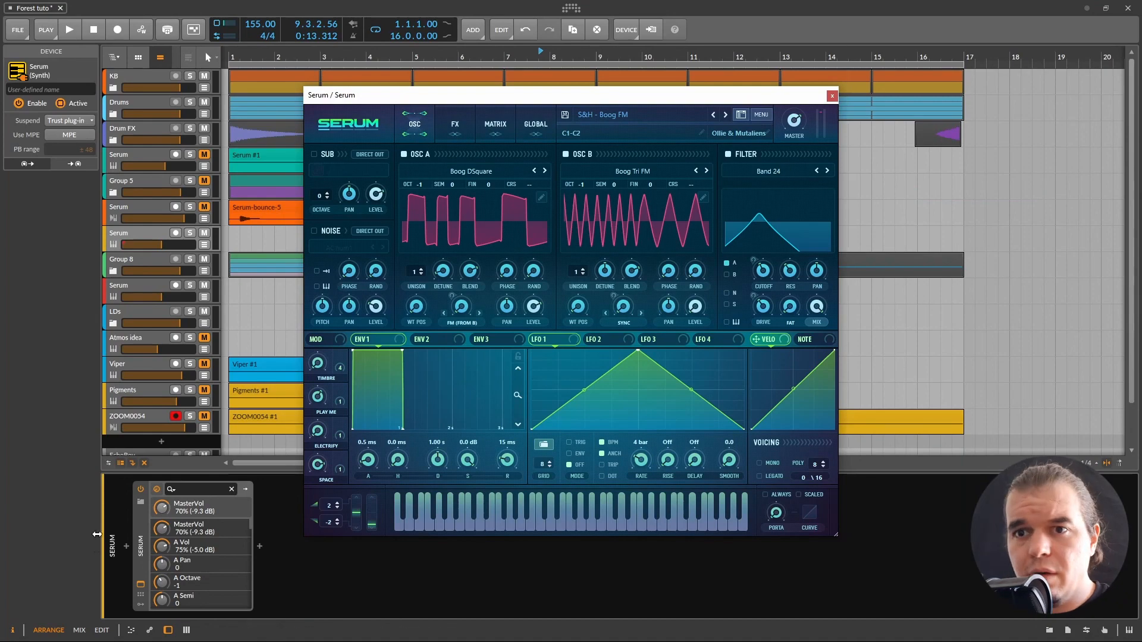
- Insert a Note Grid device before Serum in the new track's device chain
click(129, 543)
text(note)
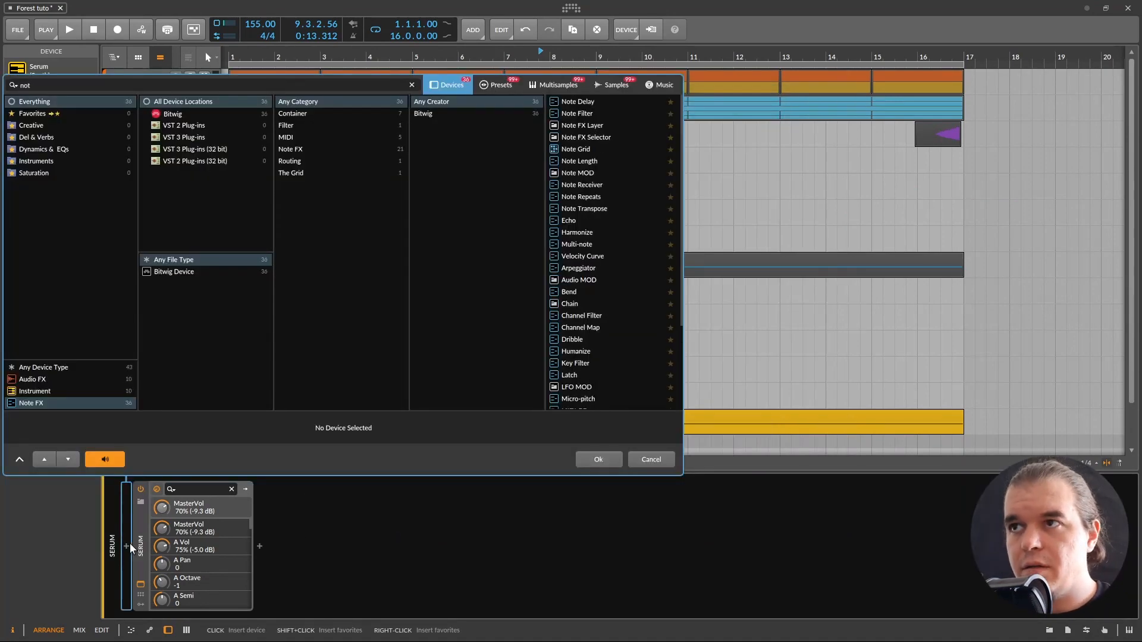
double_click(578, 148)
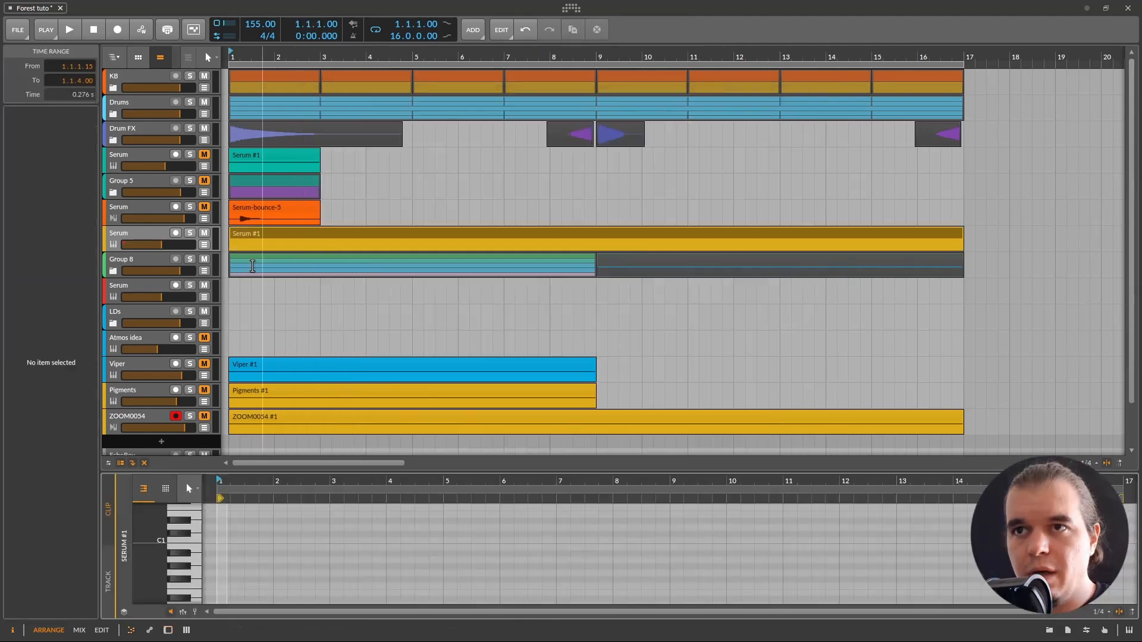
- Draw a single D1 note spanning all 16 bars of the new Serum track's clip
click(267, 236)
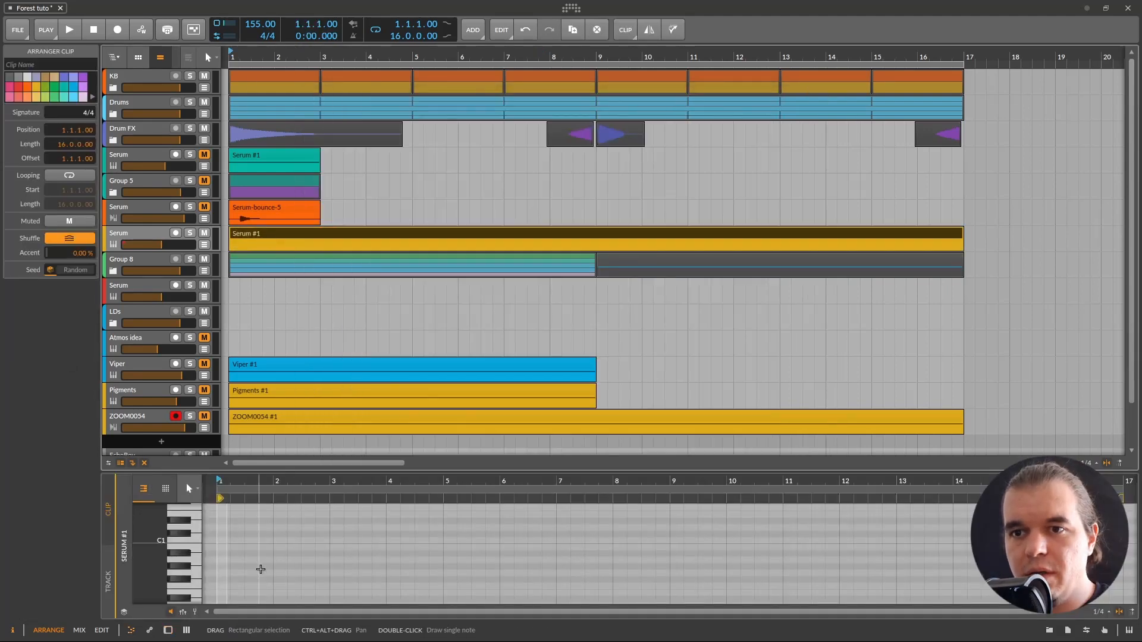
scroll(260, 565, up, 2)
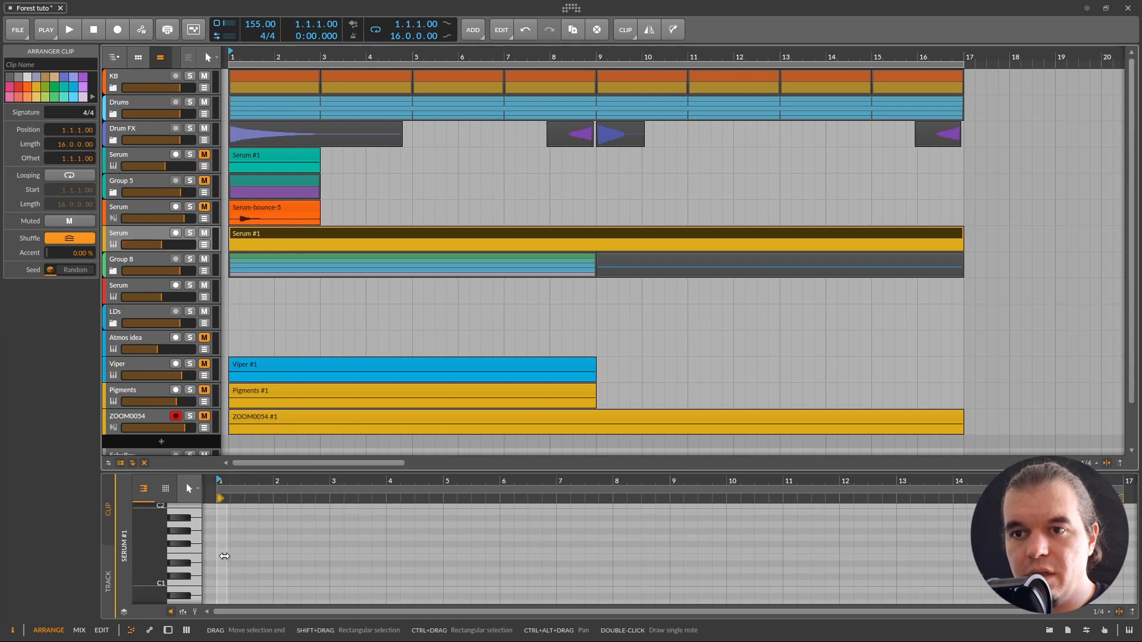
key(d)
click(469, 585)
- Audition the new Serum track in solo while moving its Play Me macro, and adjust the Note Grid's 1/8 control
key(space)
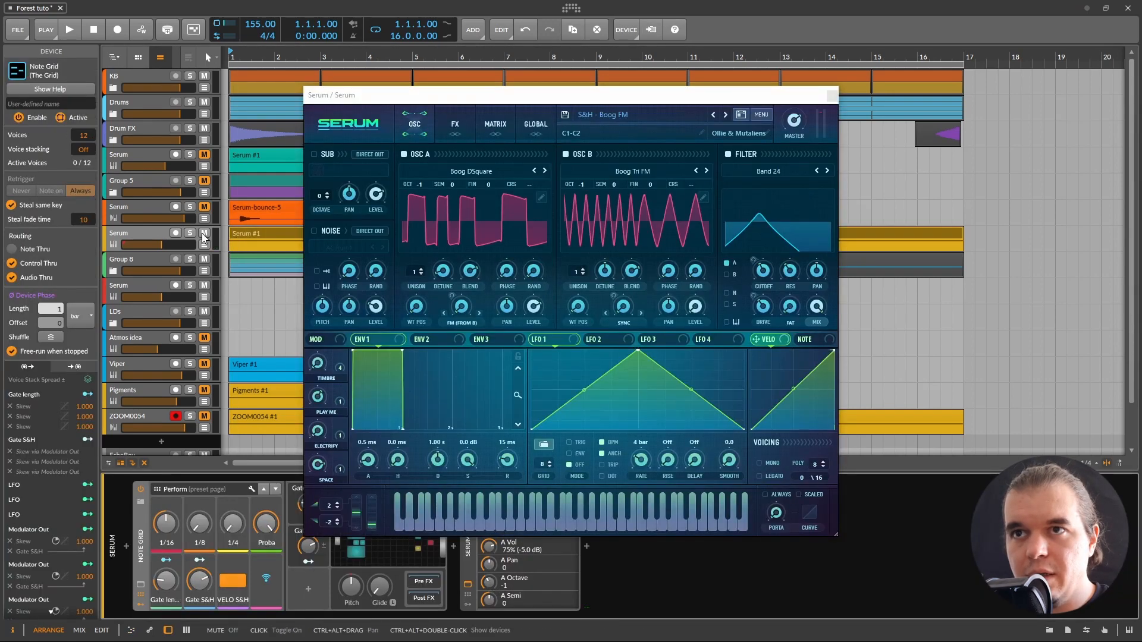
drag(319, 398, 309, 470)
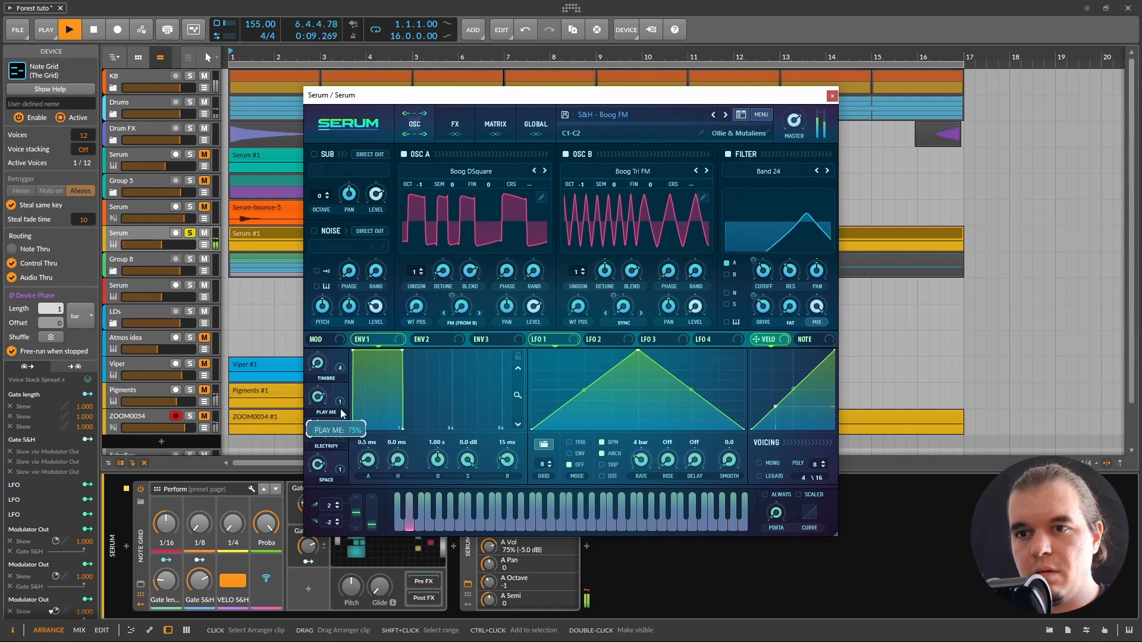
key(space)
drag(200, 524, 200, 516)
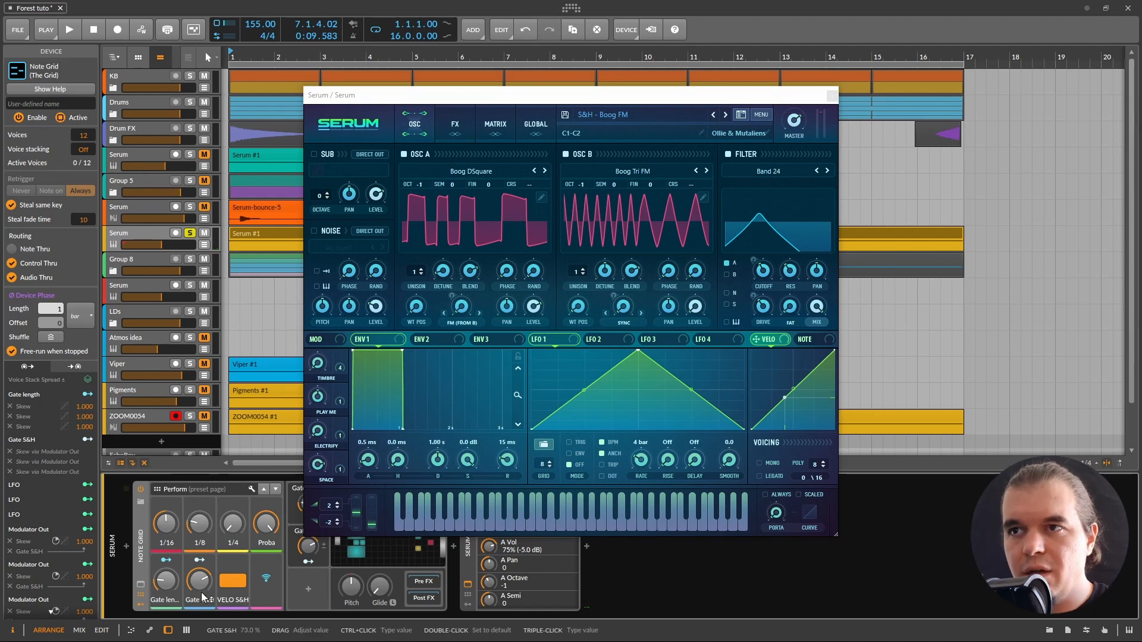
- Record Play Me macro movements on the new Serum track through the 16-bar arrangement
click(325, 388)
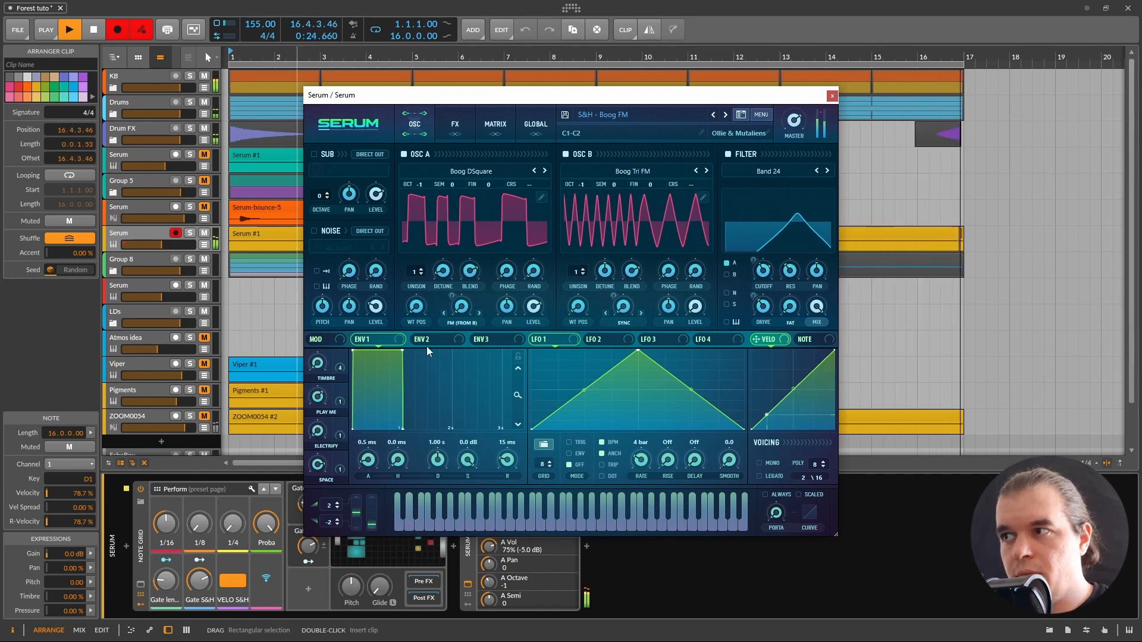
key(space)
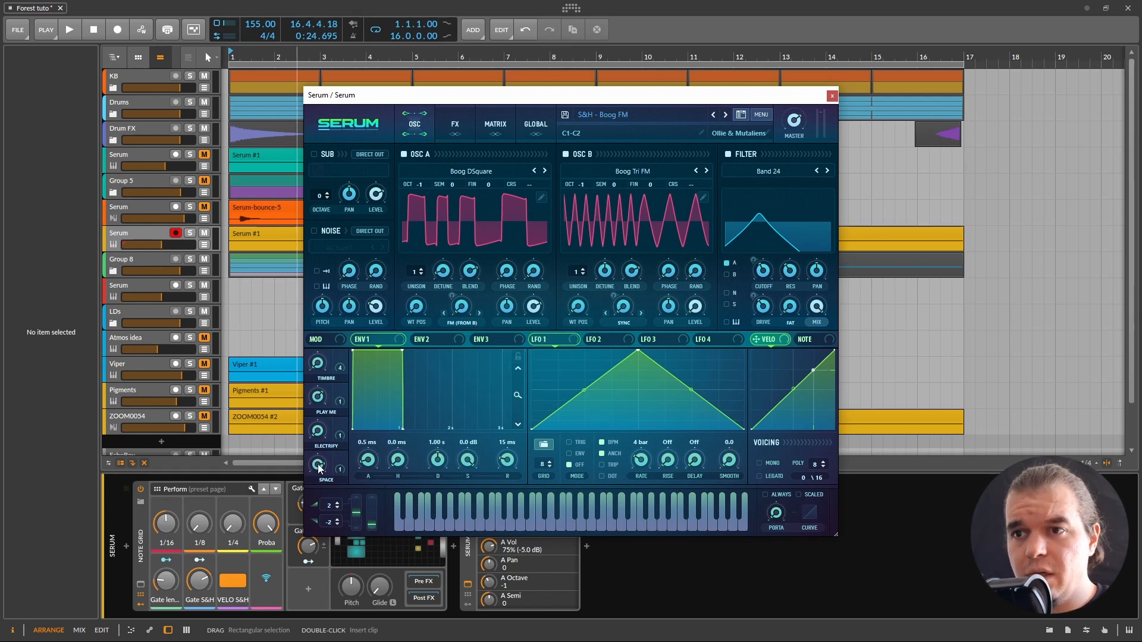
- Bounce the 16-bar Serum clip to audio in place and show the track's Play Me automation
mouse_move(319, 471)
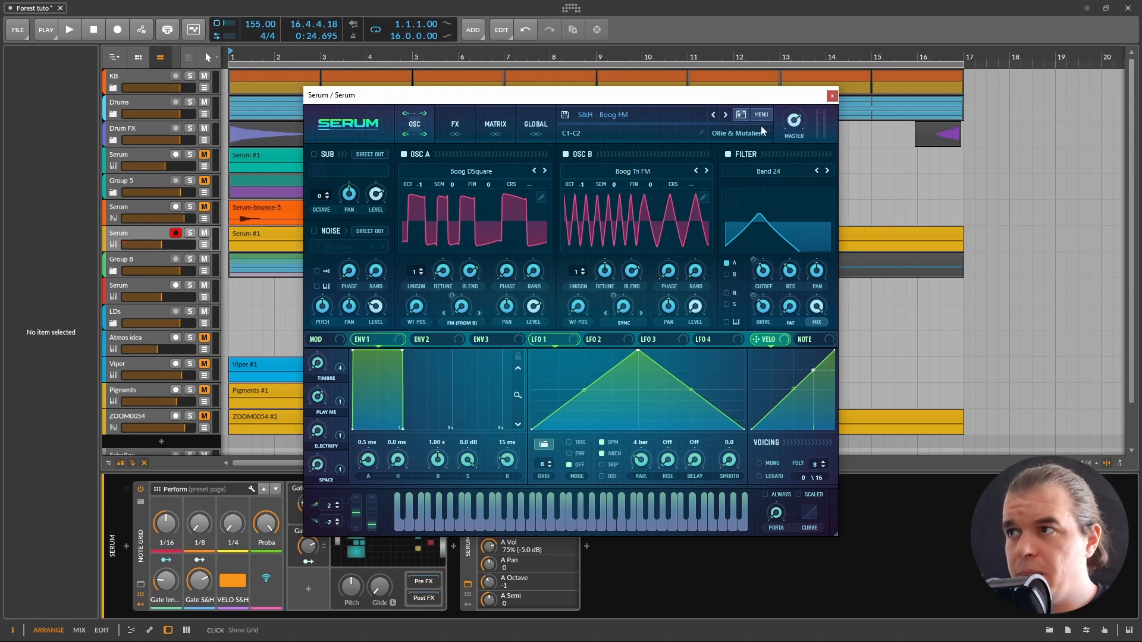
click(832, 95)
click(326, 237)
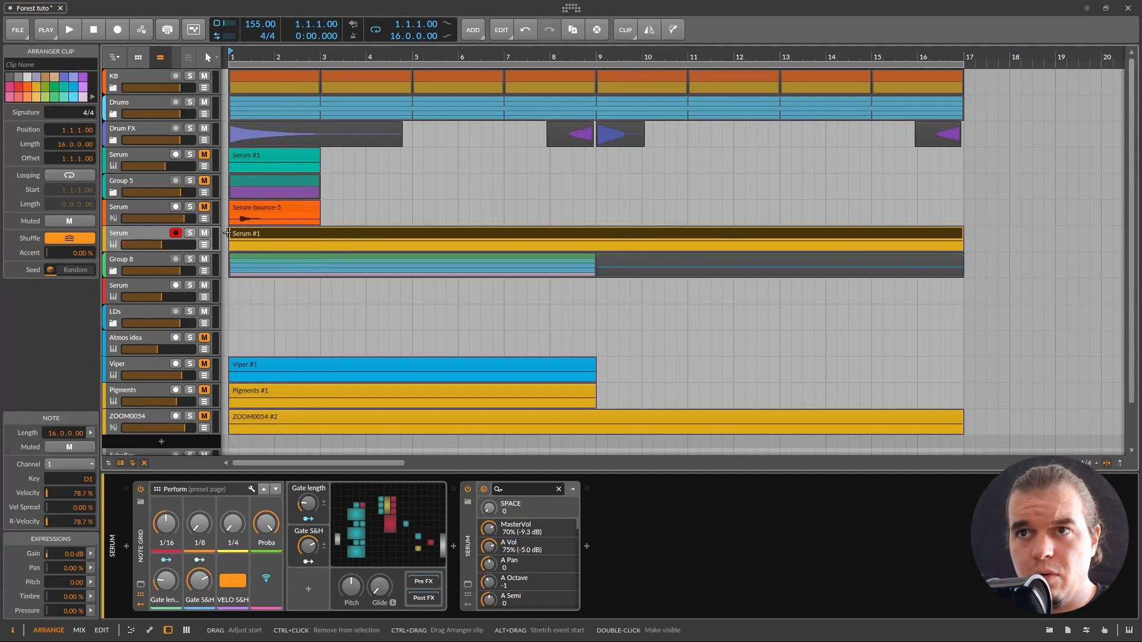
click(204, 244)
click(196, 262)
click(137, 280)
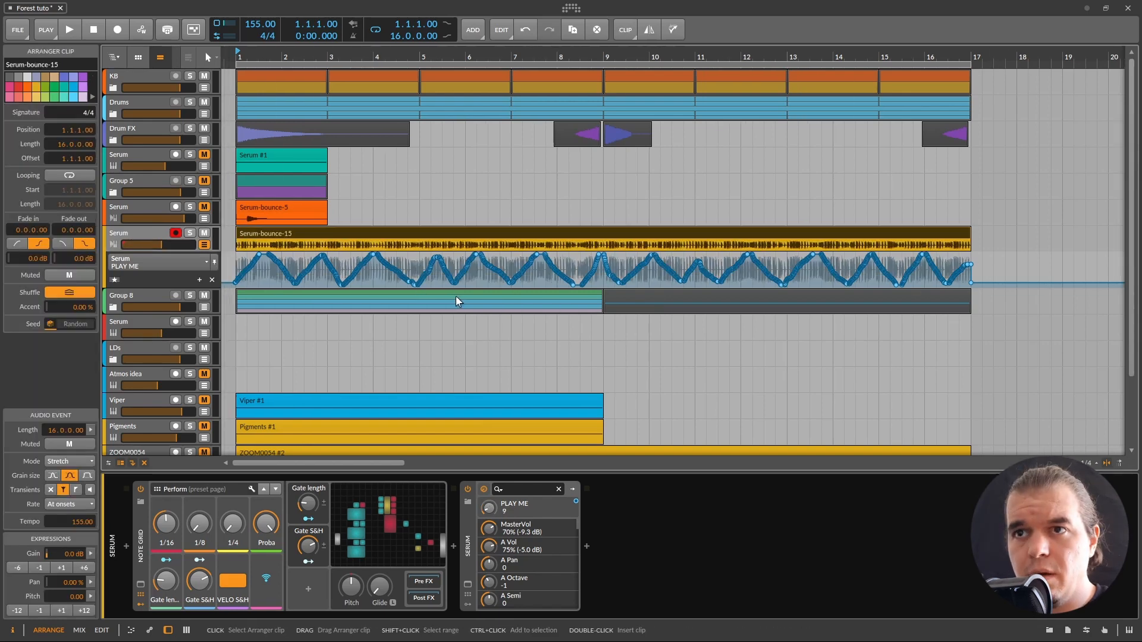
- Audition the bounced Serum audio in solo
click(190, 233)
key(space)
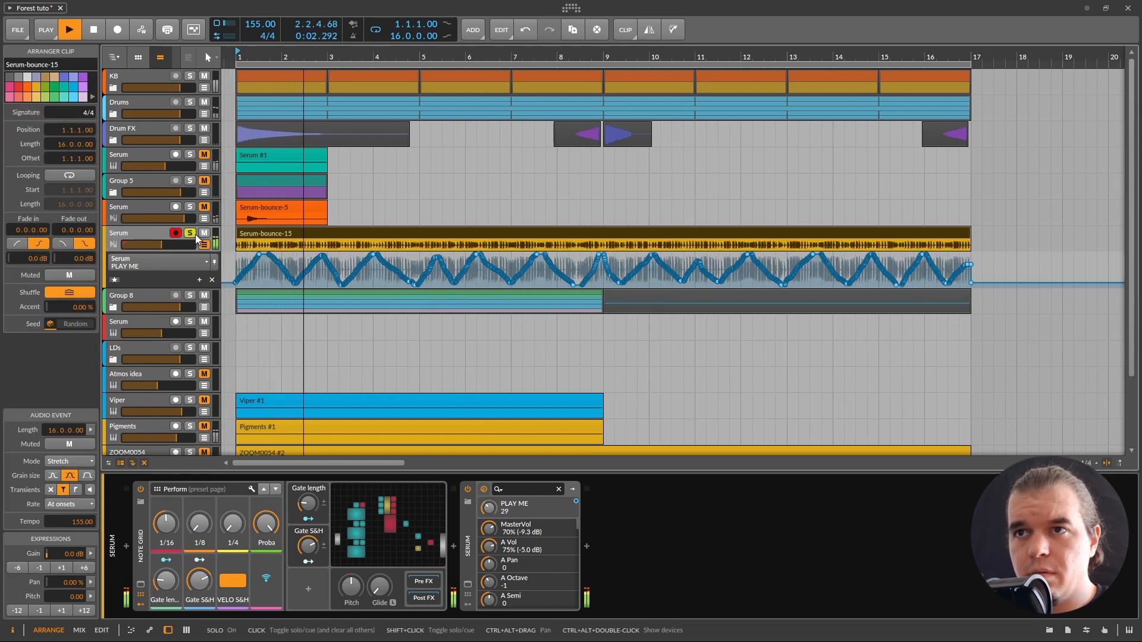
key(space)
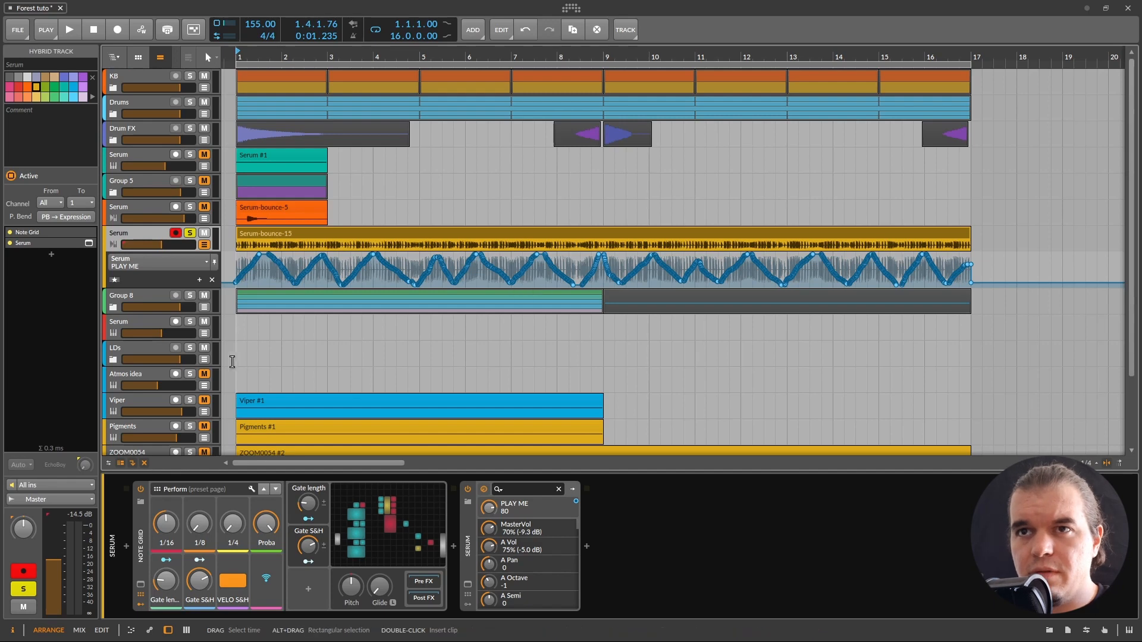
- Examine the EchoBoy delay settings on the EchoBoy FX track
scroll(148, 348, down, 3)
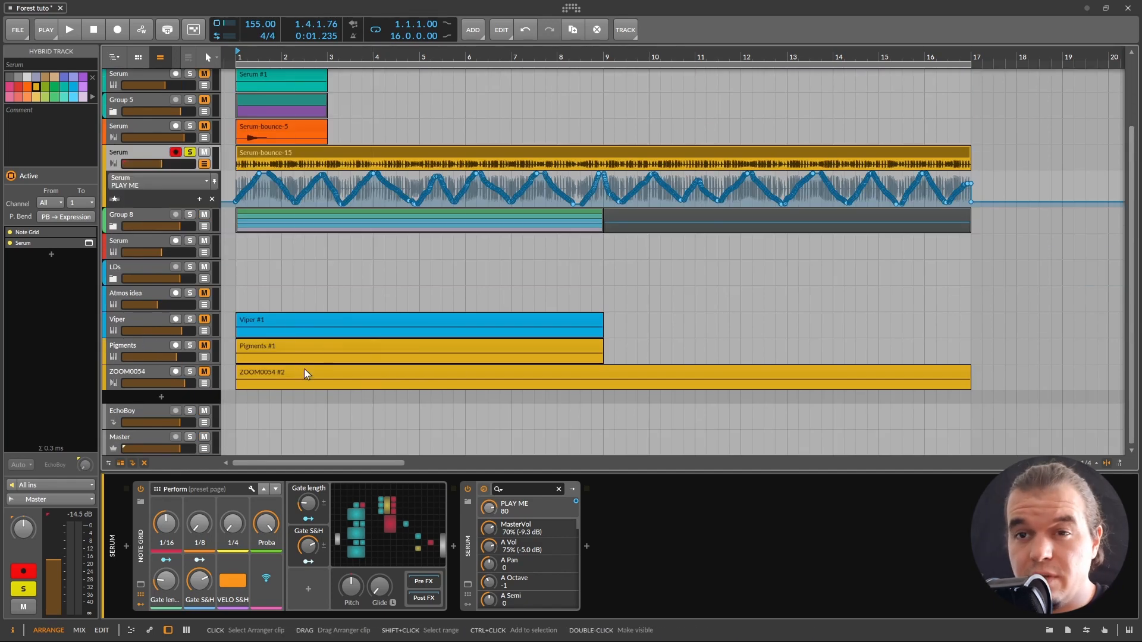
click(151, 408)
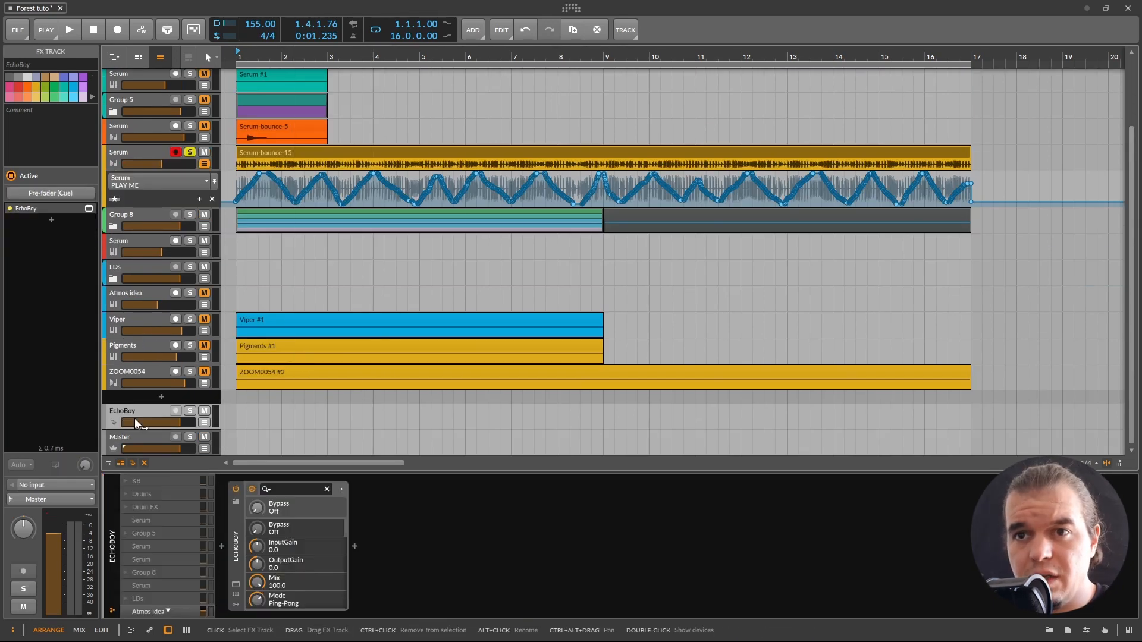
click(235, 584)
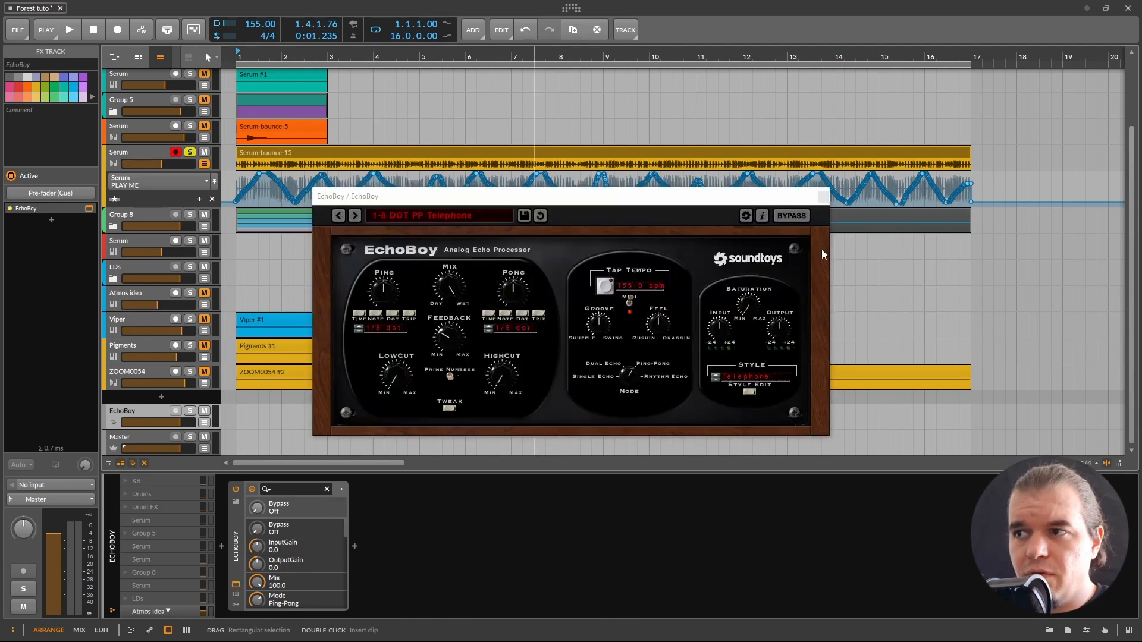
click(823, 197)
scroll(334, 277, up, 3)
- Raise the bounced Serum track's EchoBoy send slightly while auditioning it in solo
click(143, 234)
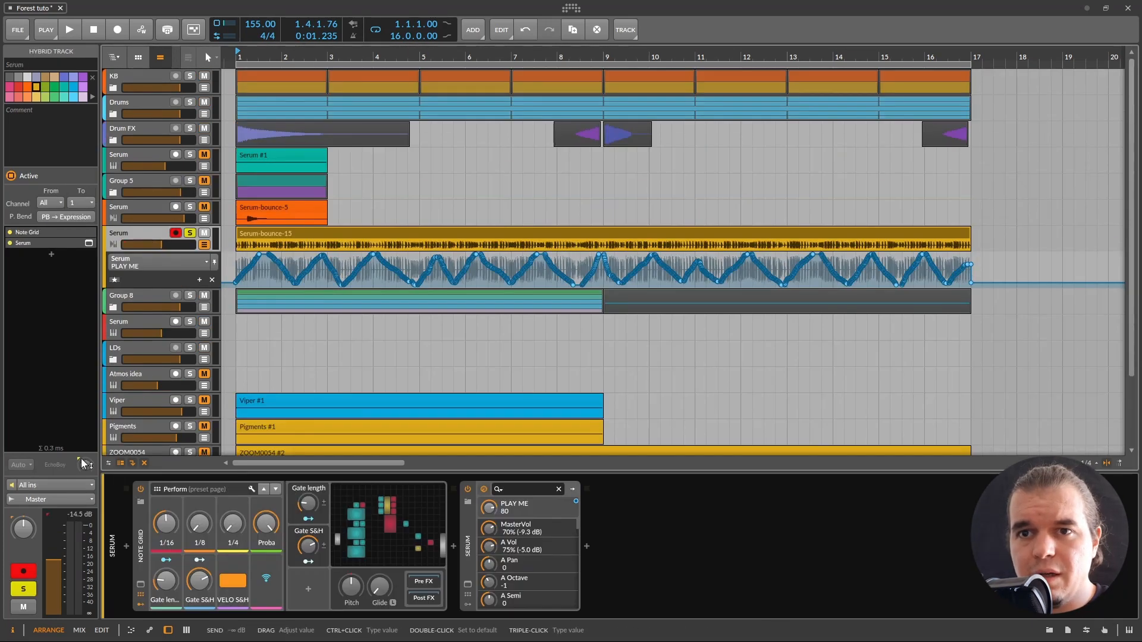
drag(83, 464, 84, 457)
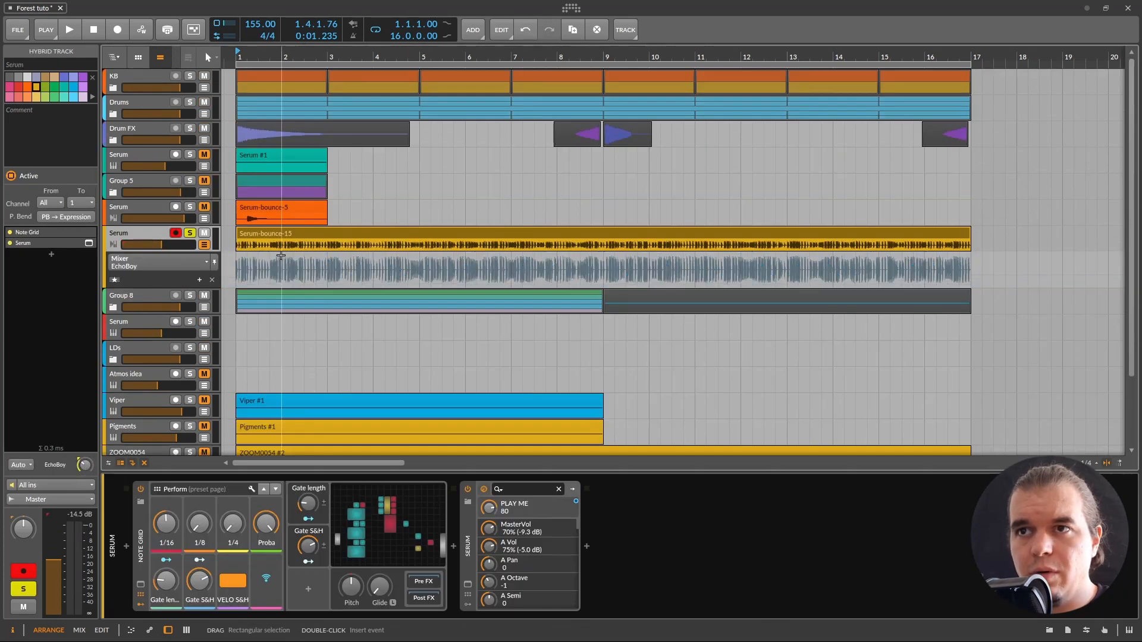
key(space)
drag(84, 466, 85, 459)
key(space)
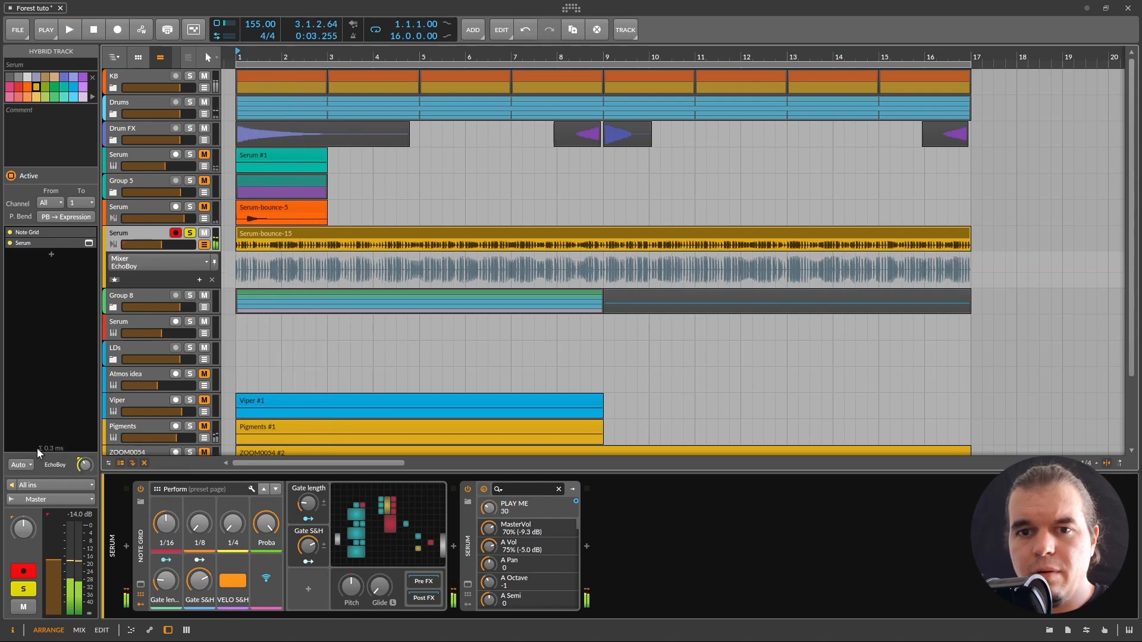
mouse_move(37, 448)
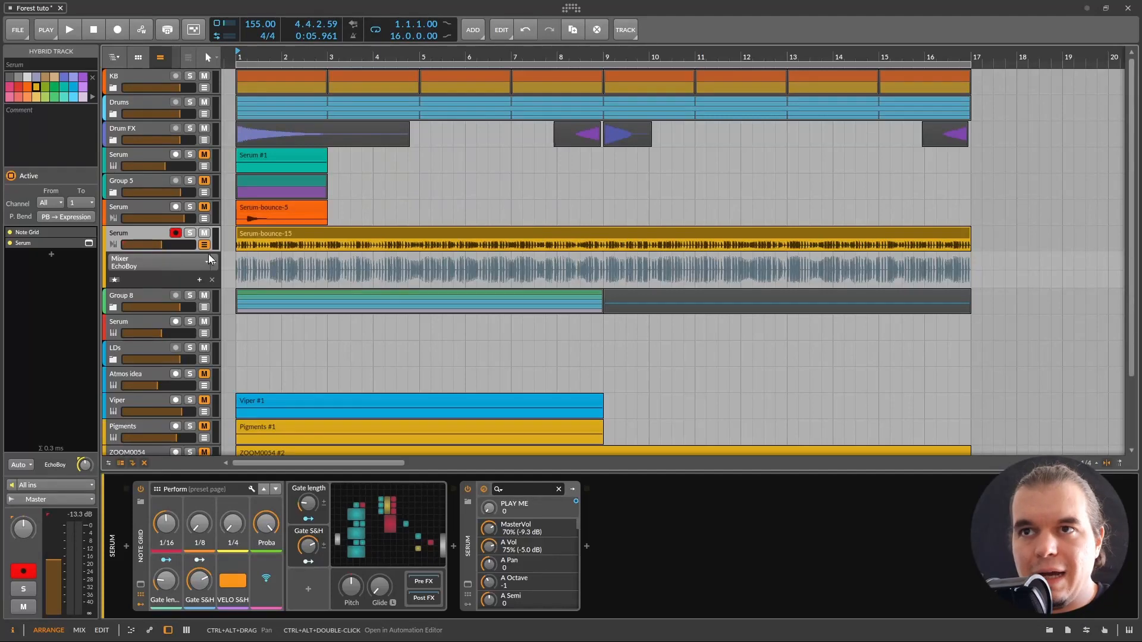
- Hide the bounced track's automation and add an instrument track below it with Serum_x64 and the LD - Dribbler preset
click(210, 249)
right_click(133, 232)
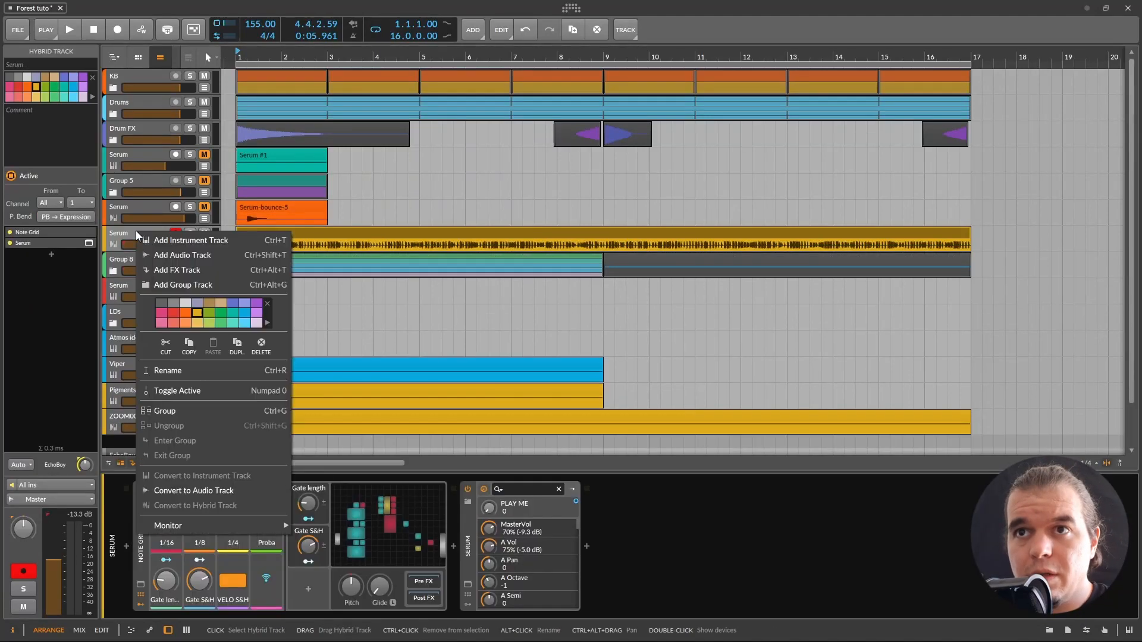
click(170, 239)
click(124, 556)
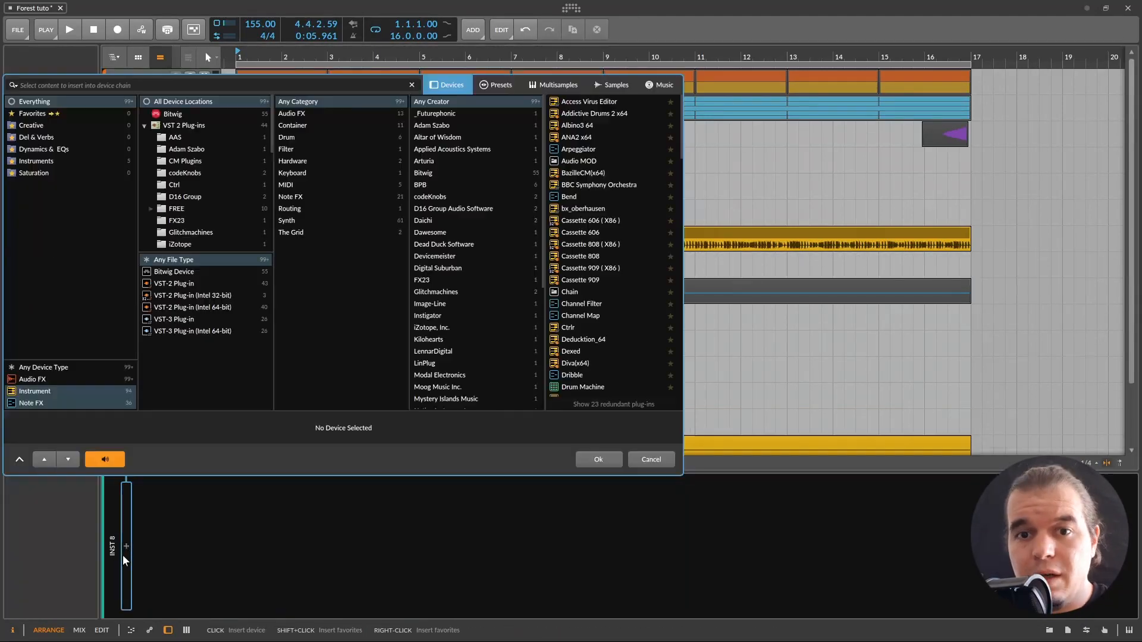
text(Serum)
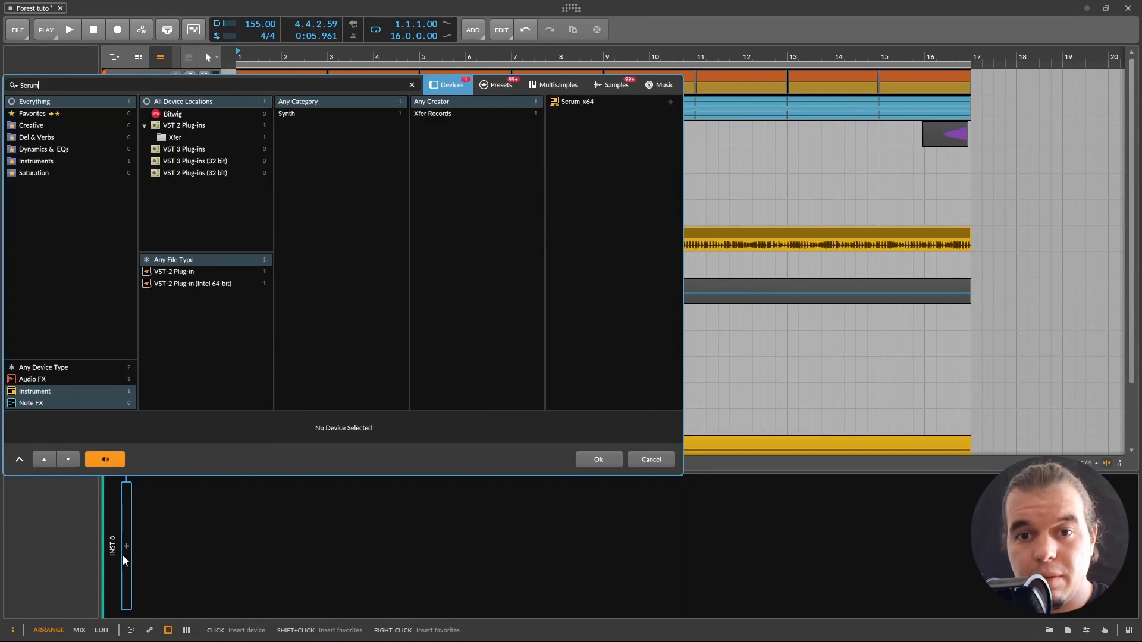
key(Return)
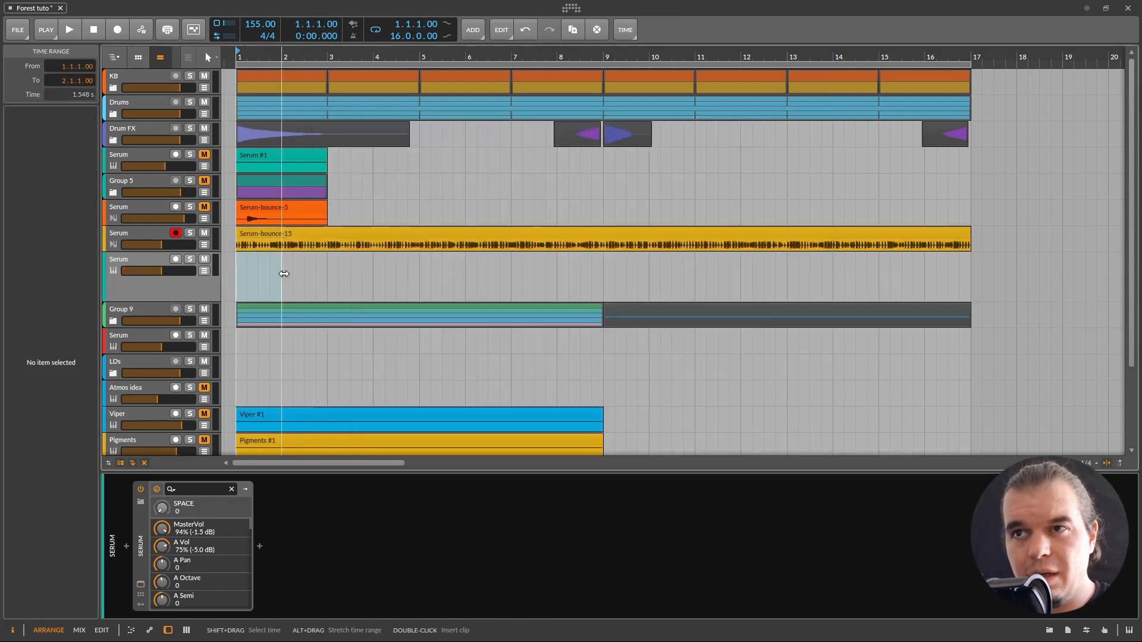
- Create a one-bar clip at bar 1 and insert Note Grid before Serum with the Ollie Rhytmizer with S&H Velocity preset
double_click(284, 274)
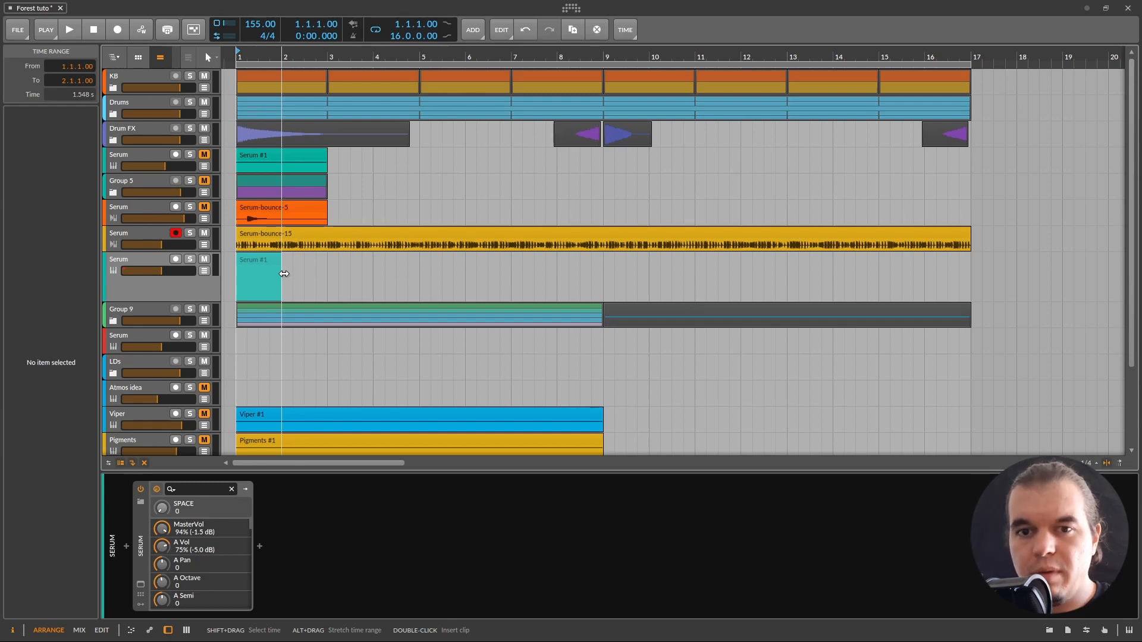
click(127, 554)
click(127, 545)
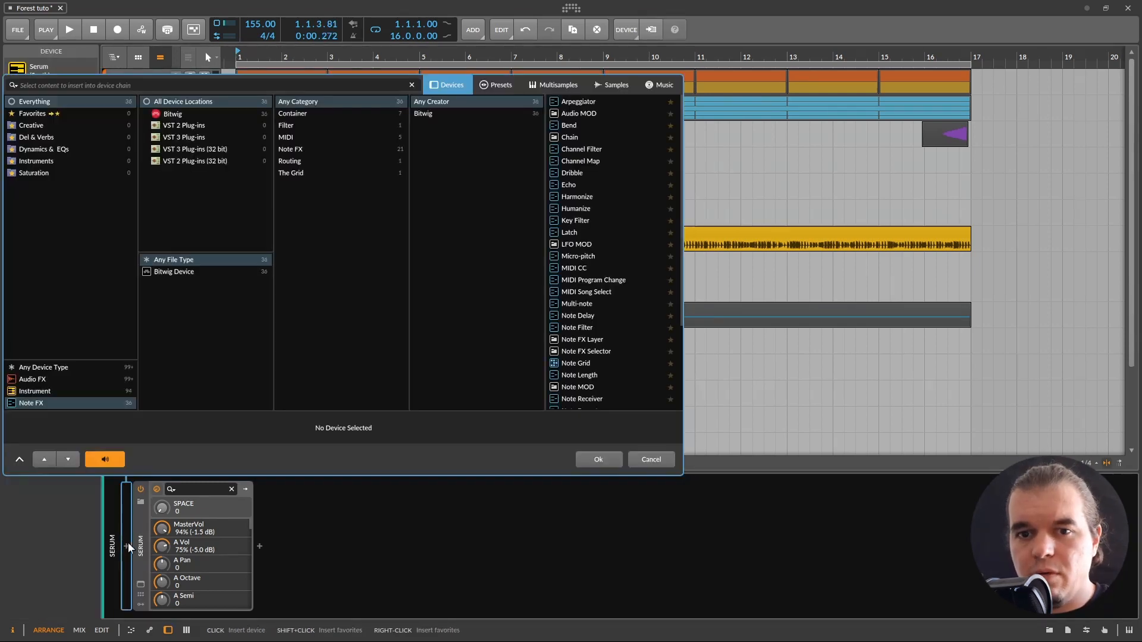
text(note)
double_click(576, 149)
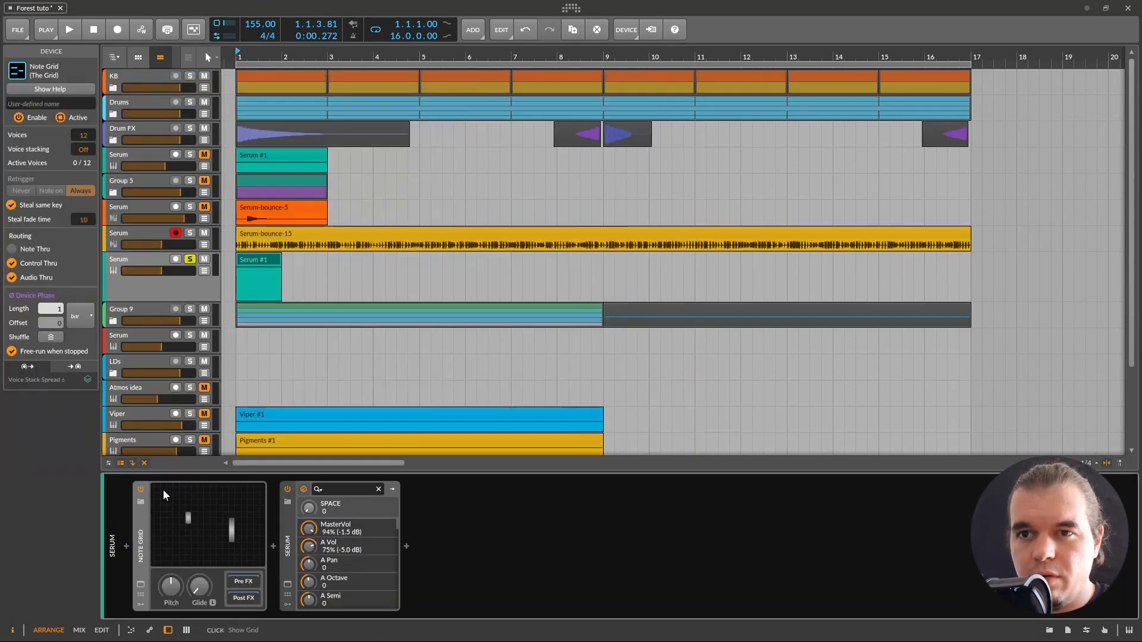
click(141, 502)
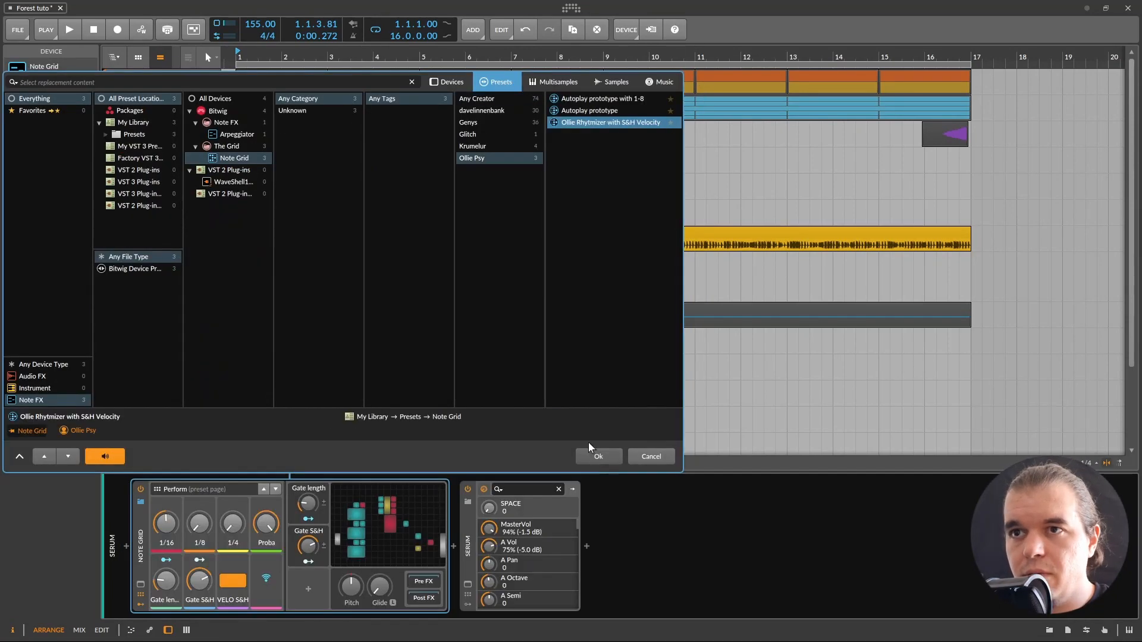
click(595, 456)
- Audition the LD - Dribbler track in solo while adjusting its Flangy Layer macro to 59
click(190, 259)
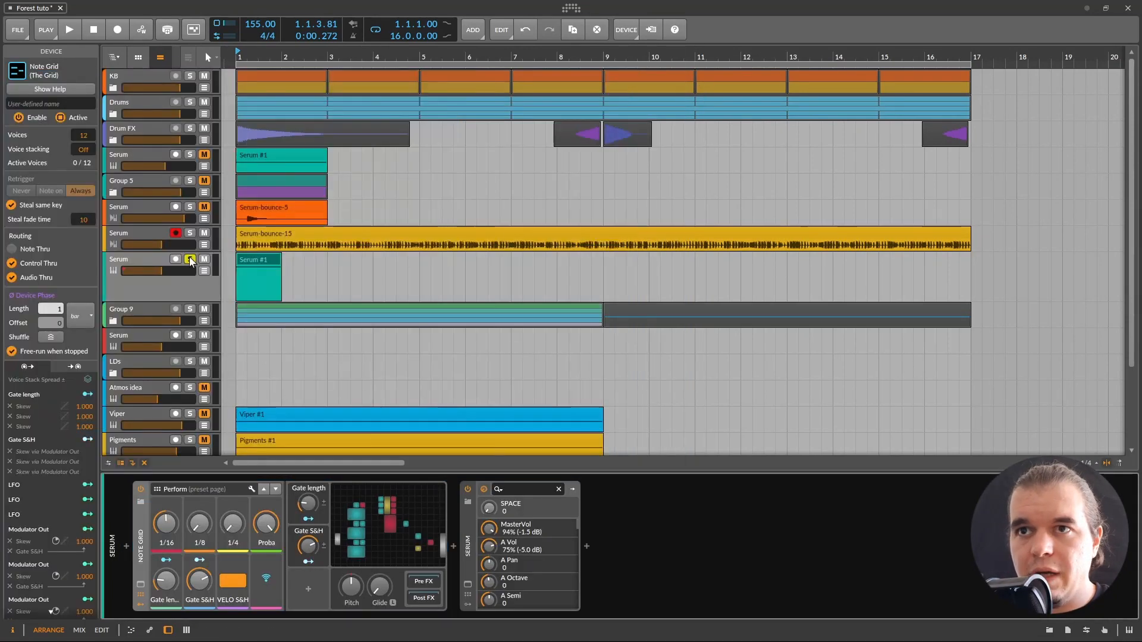
key(space)
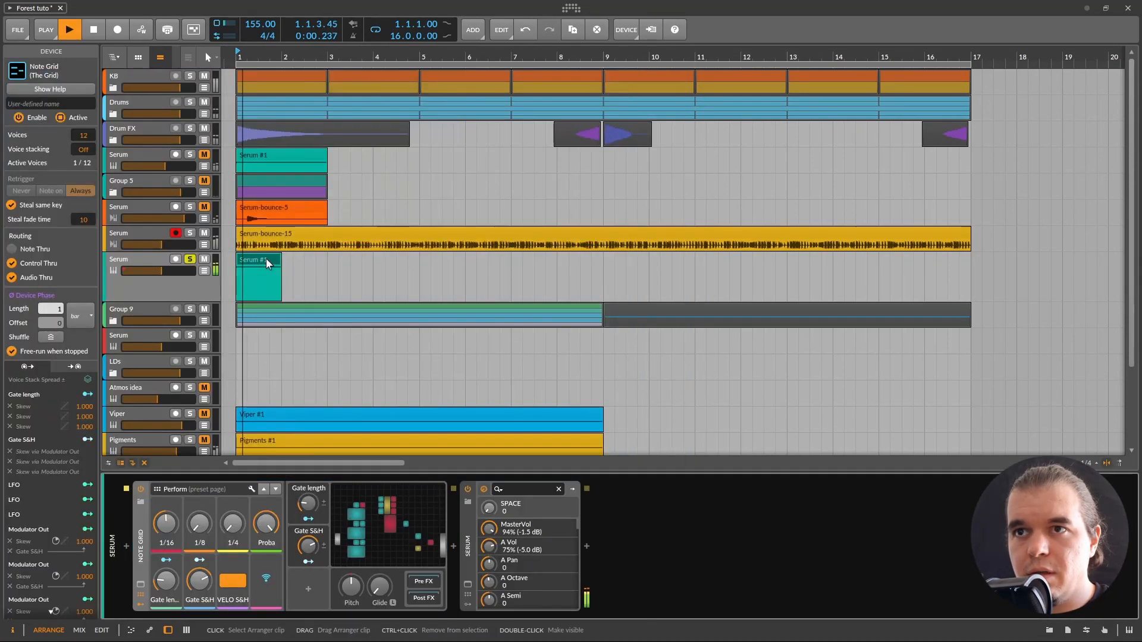
key(space)
click(468, 584)
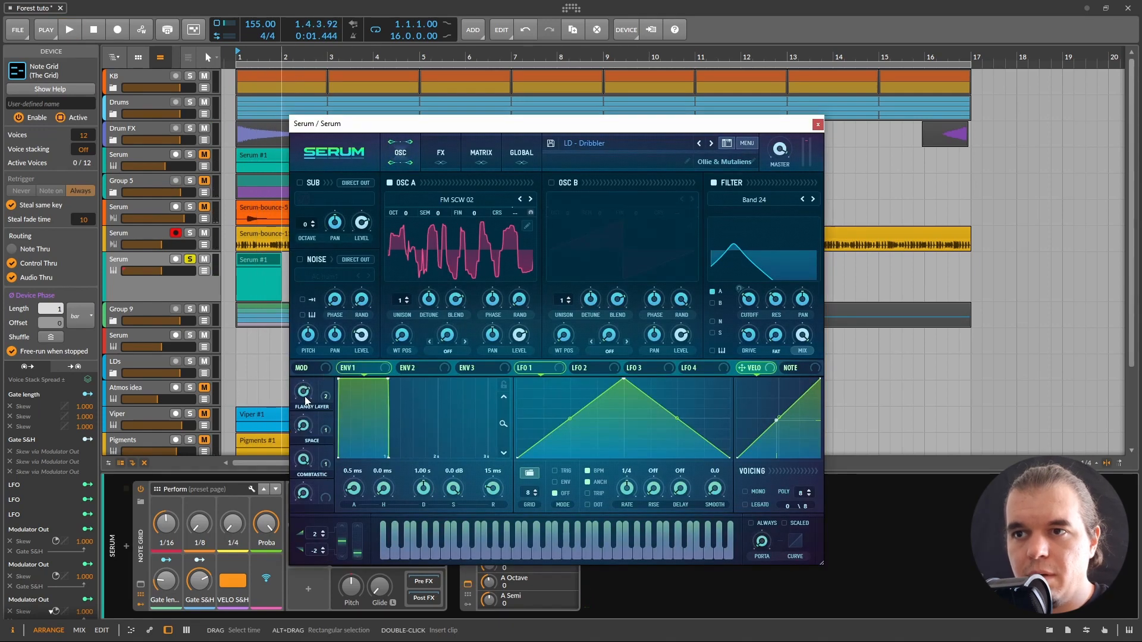
key(space)
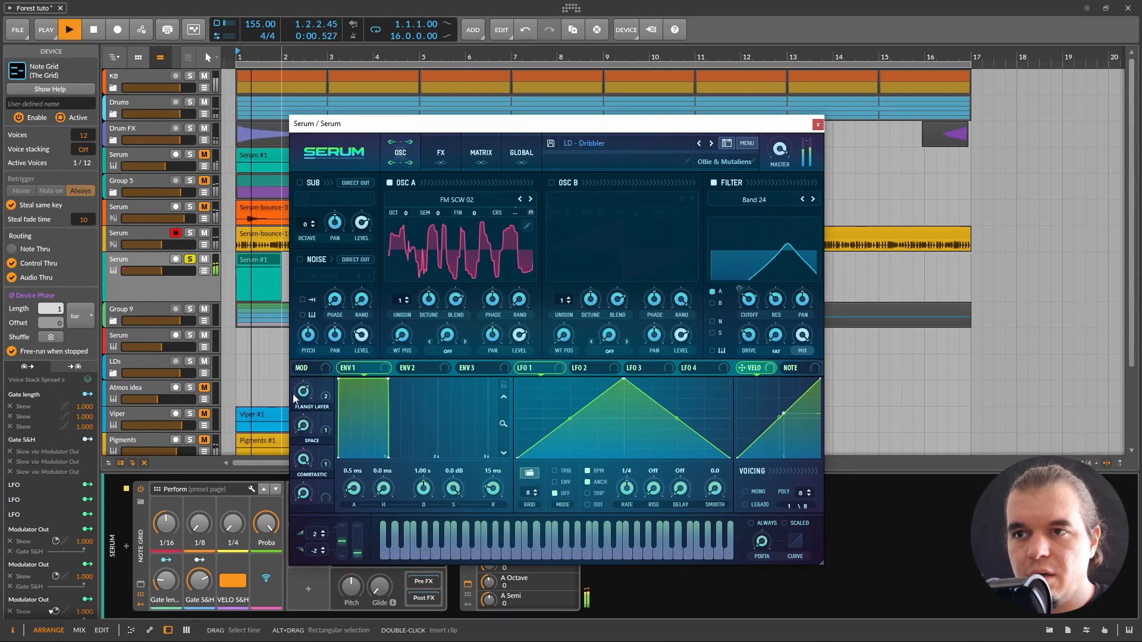
mouse_move(303, 407)
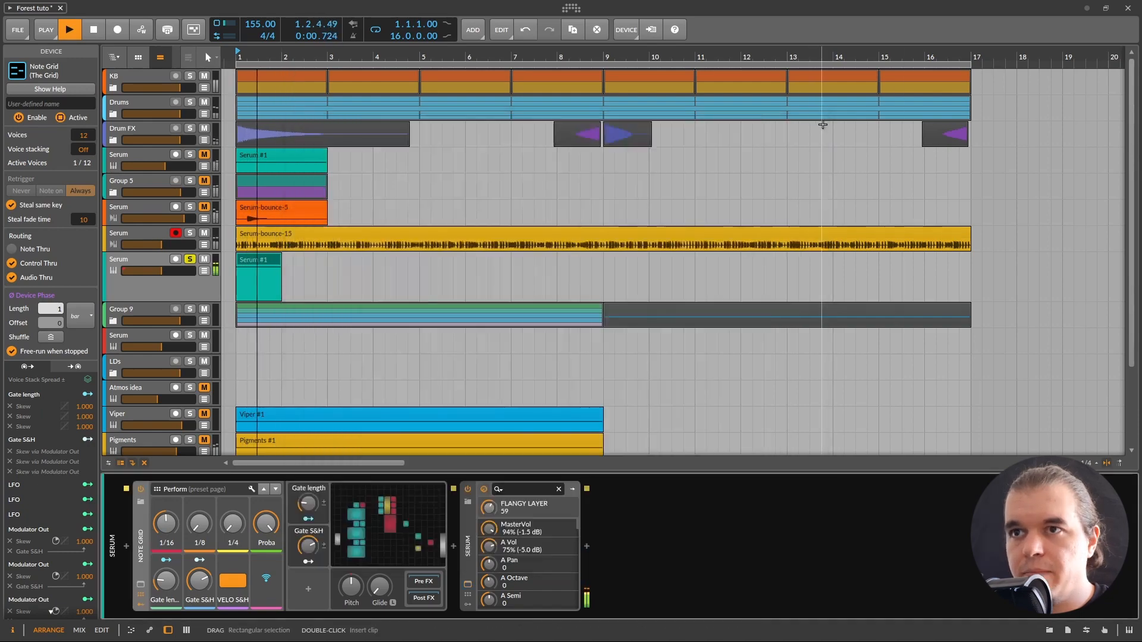
click(819, 124)
key(space)
- Move the one-bar Serum clip to bar 4, and split off and mute bar 4 of the Serum-bounce-15 audio
click(239, 287)
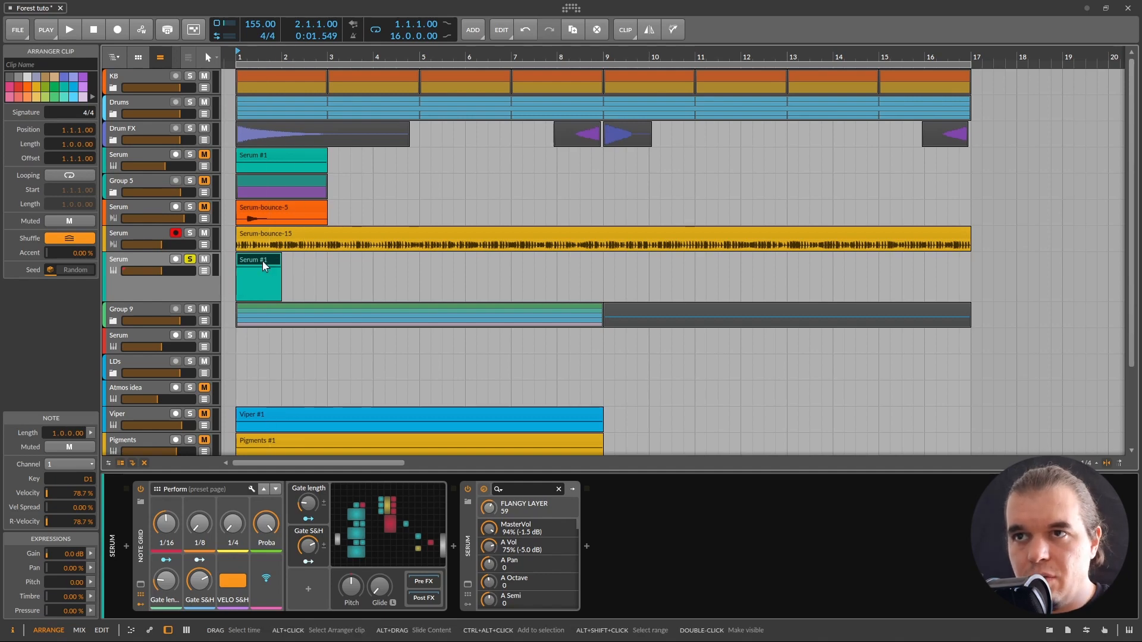
drag(263, 260, 408, 263)
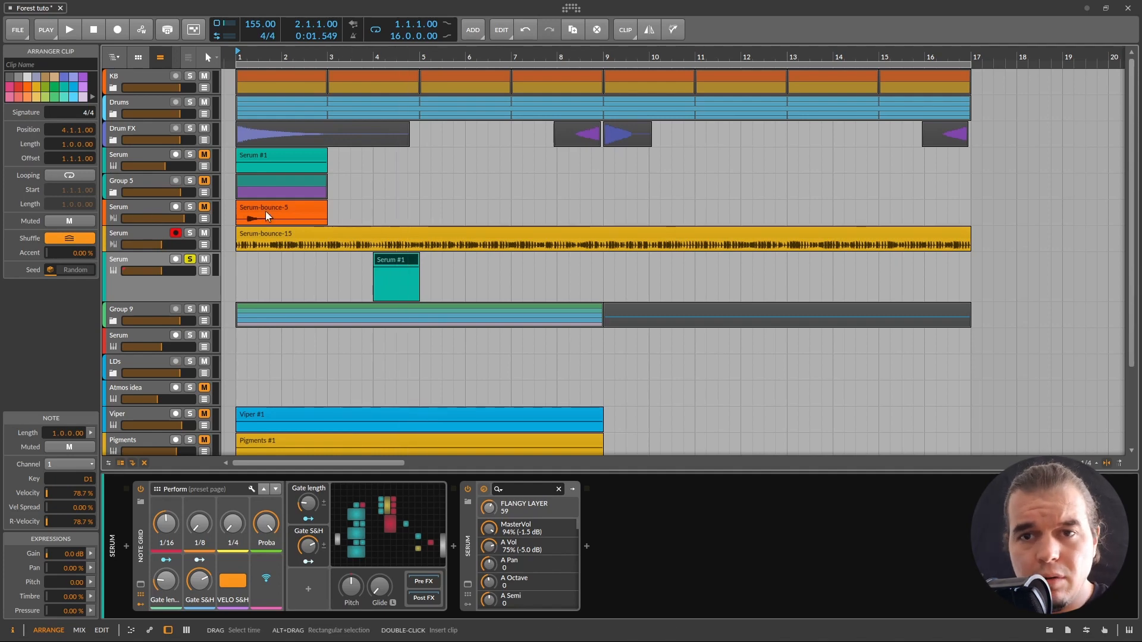
drag(136, 252, 135, 318)
double_click(411, 255)
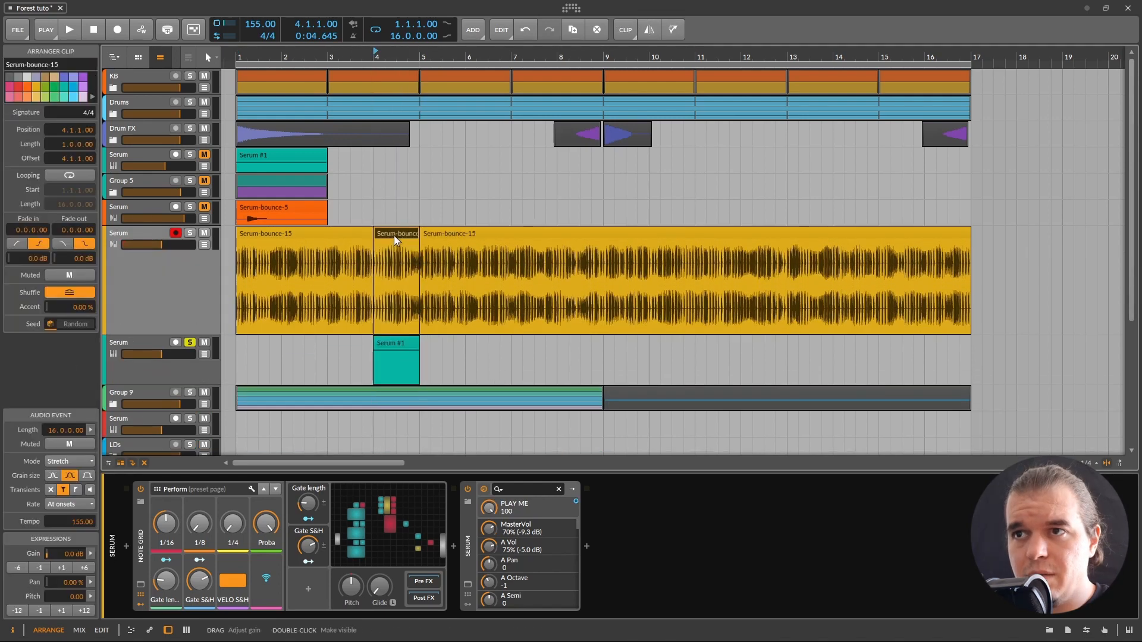
key(alt+m)
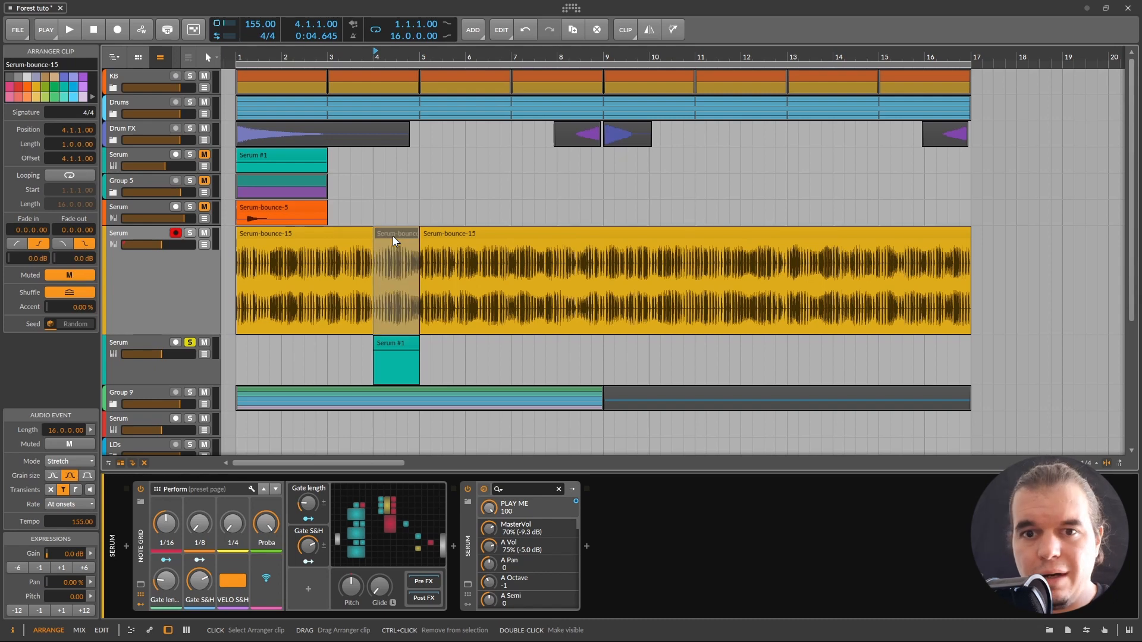
key(space)
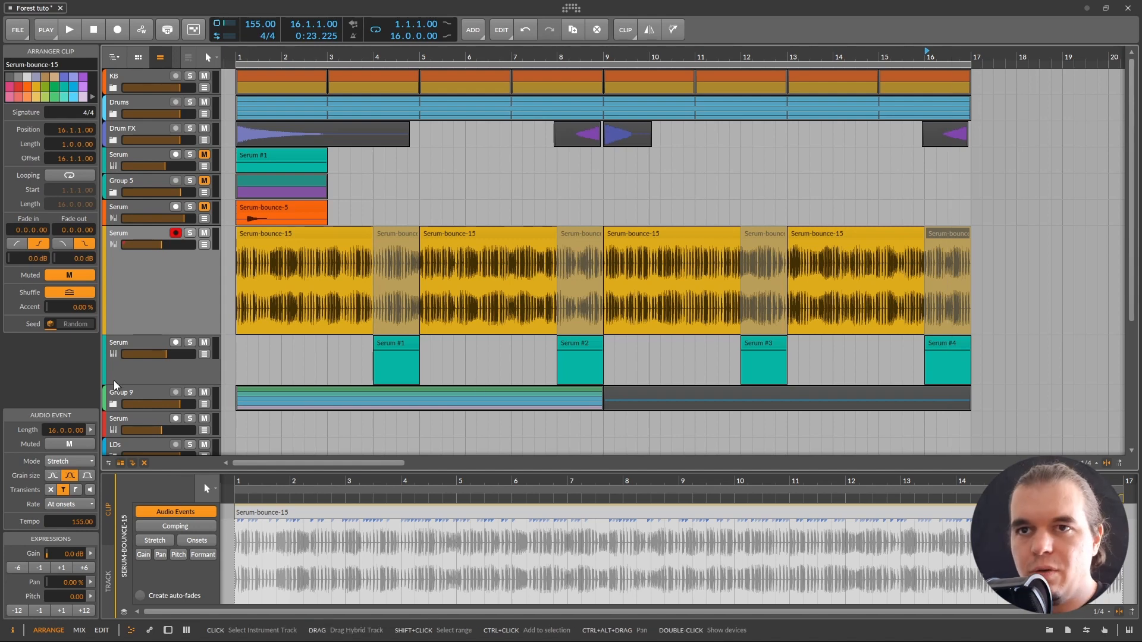
- Add another instrument track below the one-bar clips with Note Grid and Serum using the ARP - Shankaskank preset
click(132, 373)
right_click(132, 373)
click(176, 348)
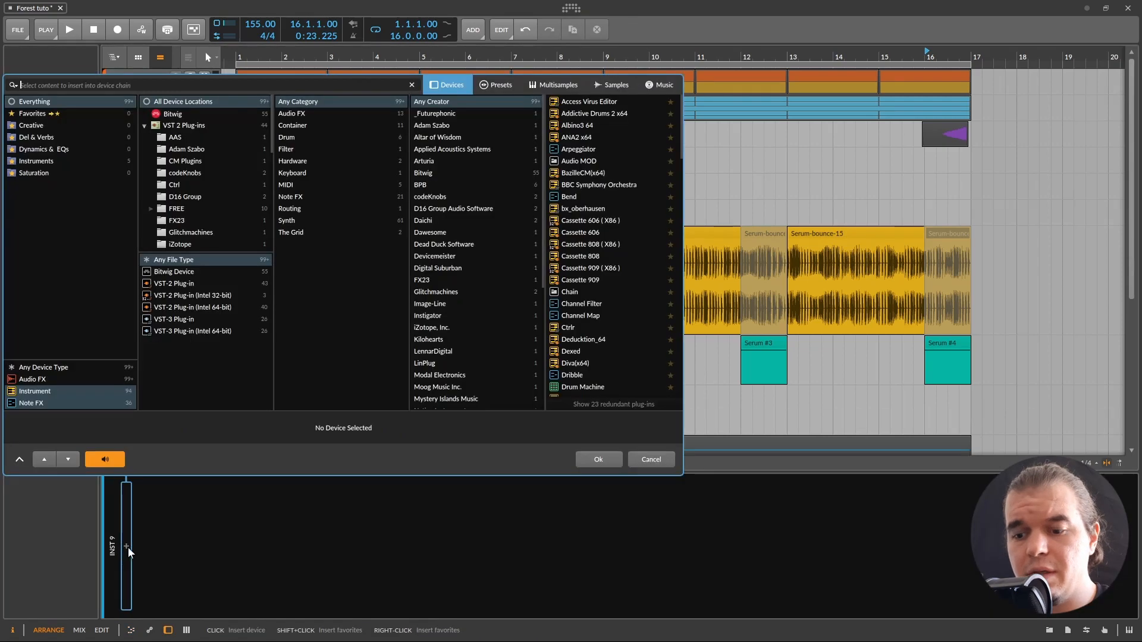
text(Serum)
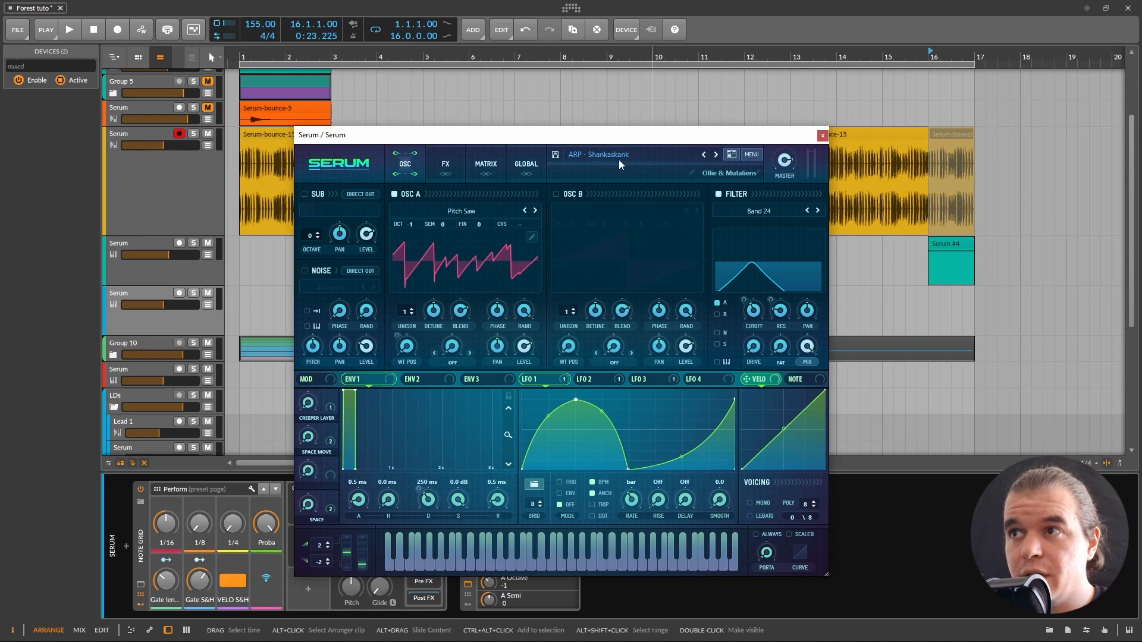
- Place a one-bar D1 clip at bar 15 on the ARP - Shankaskank track and audition it in solo
click(957, 246)
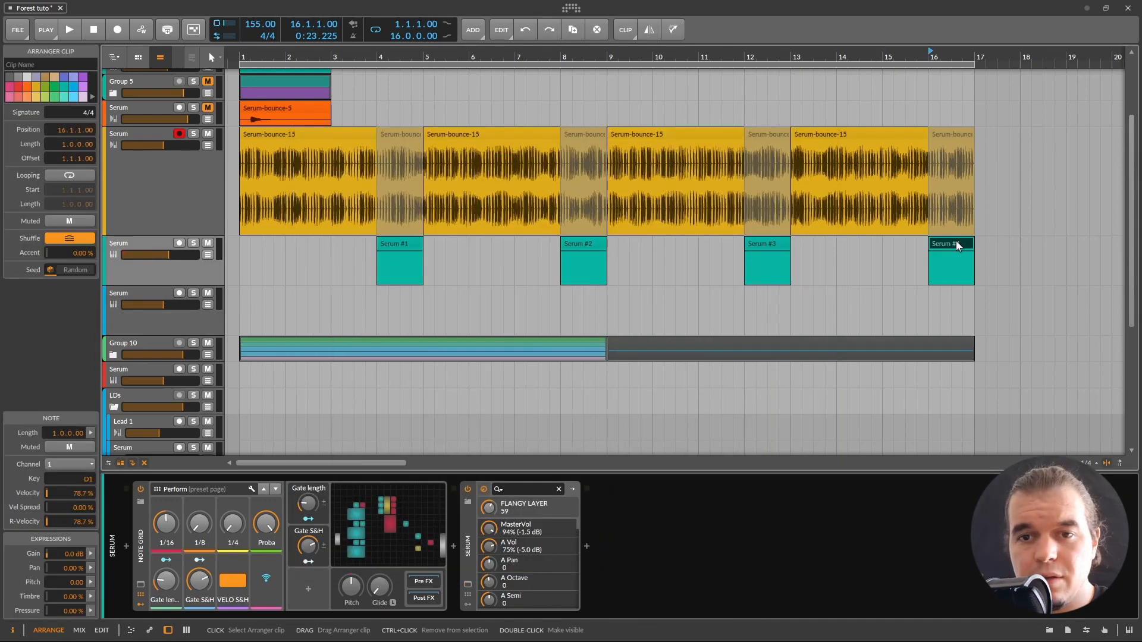
double_click(884, 295)
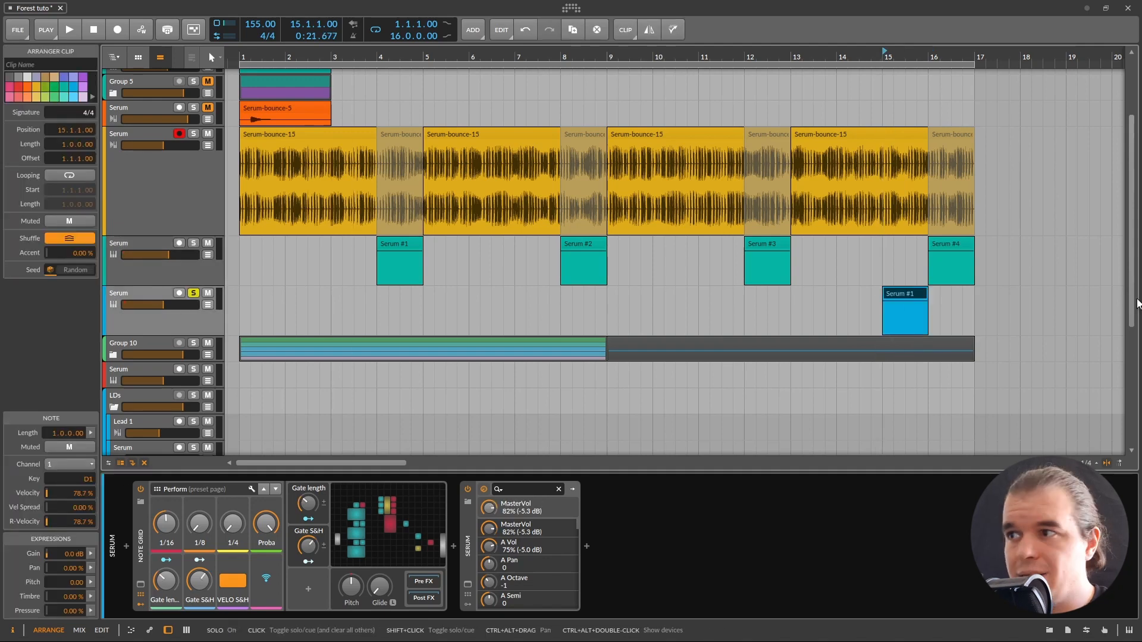
key(space)
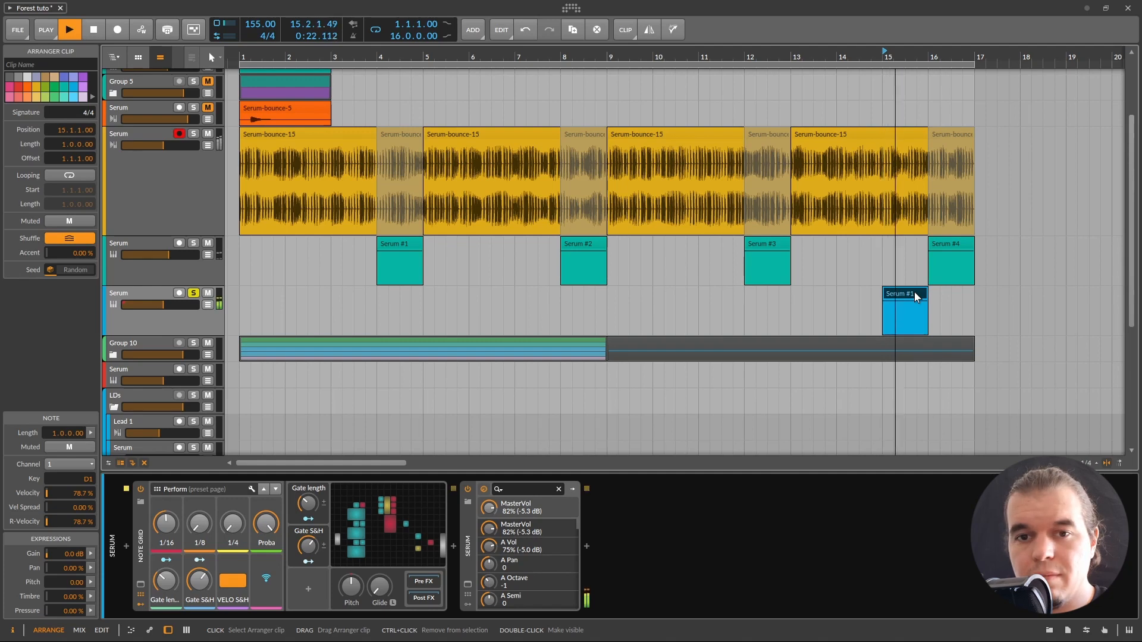
- Move the Serum #4 clip to bar 15, and split off and mute bar 15 of the Serum-bounce-15 audio
key(space)
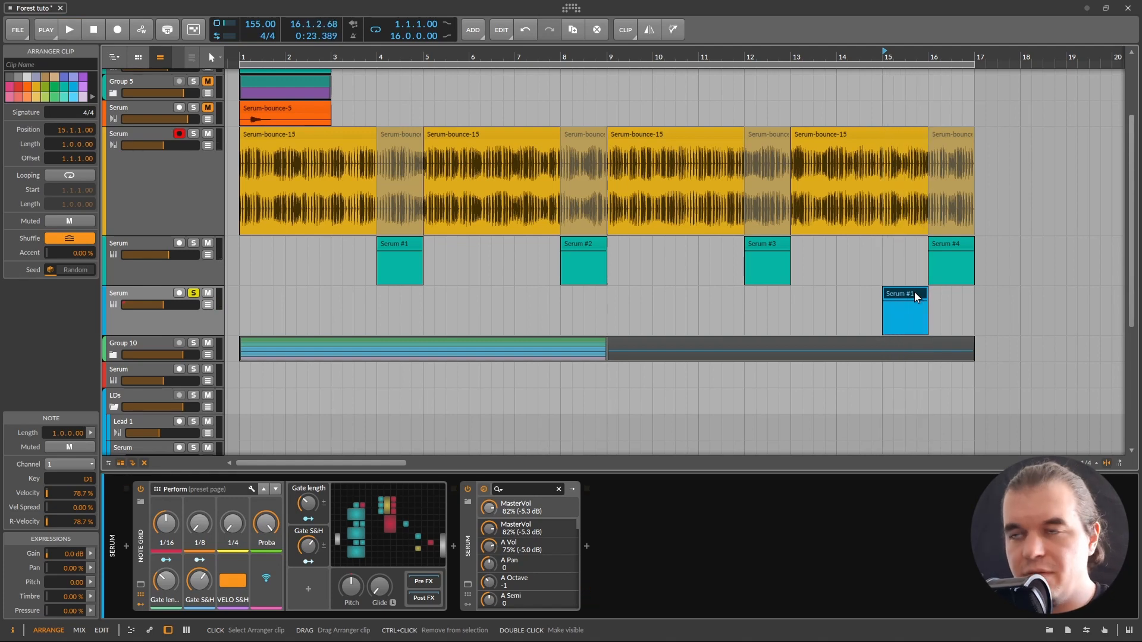
click(952, 245)
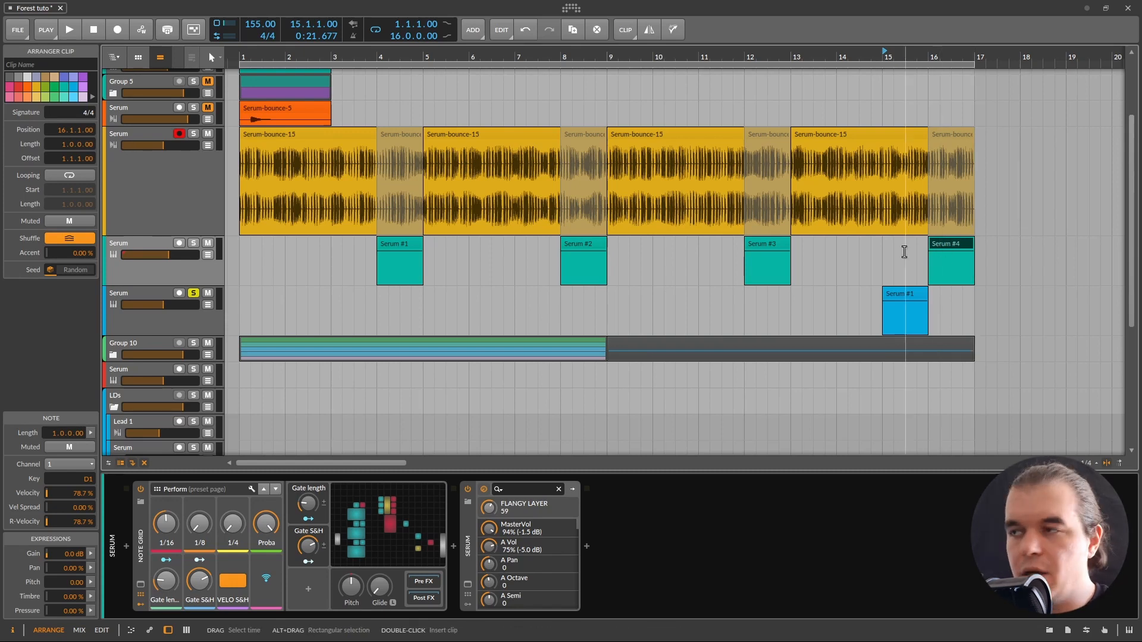
drag(942, 244, 896, 244)
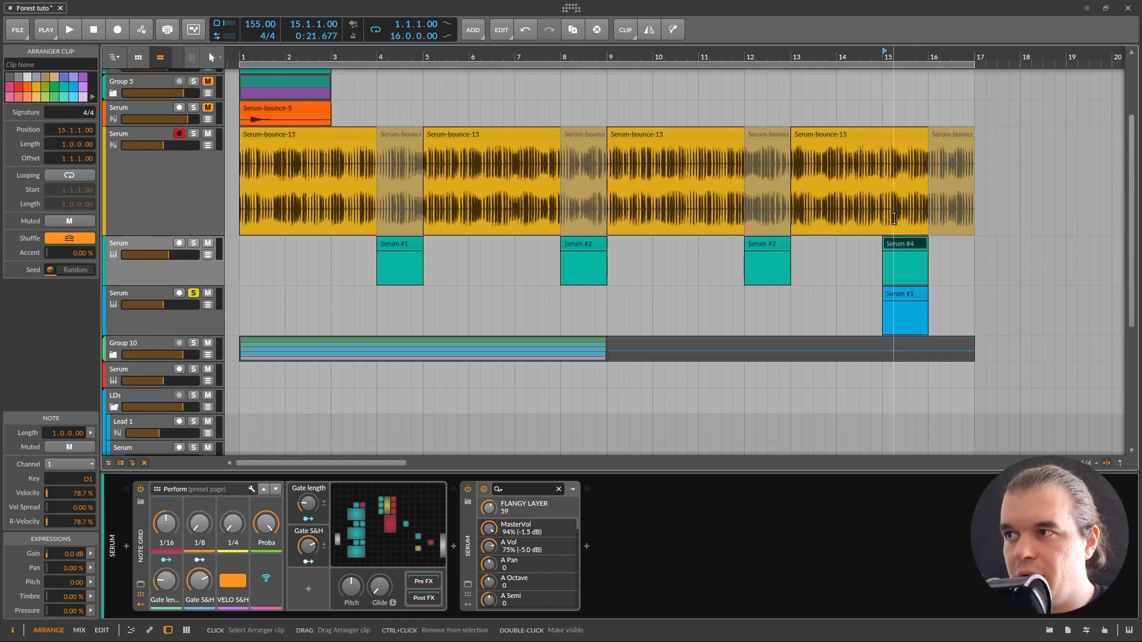
drag(885, 187, 928, 133)
click(914, 133)
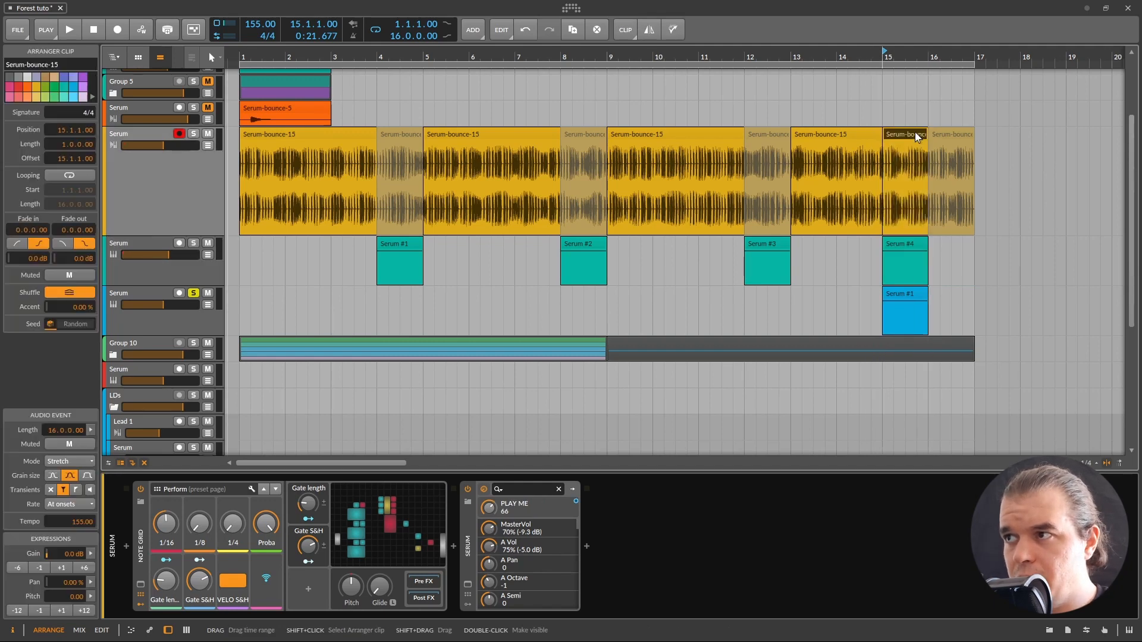
key(m)
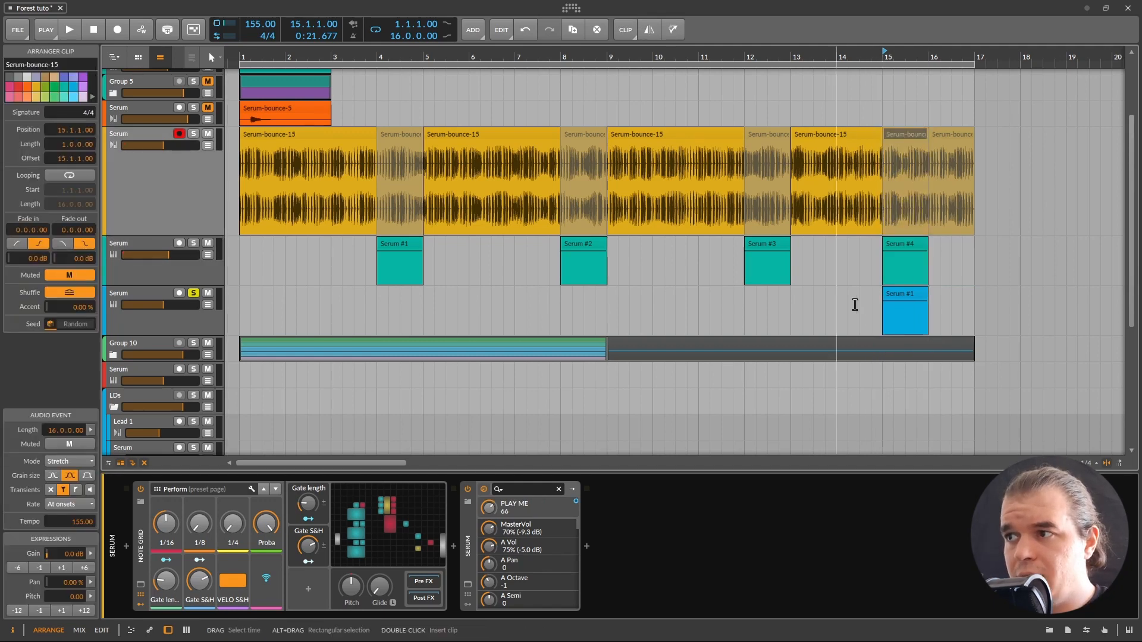
- Move the one-bar clip on the ARP - Shankaskank track to bar 16 and take that track out of solo
click(902, 297)
drag(903, 297, 948, 299)
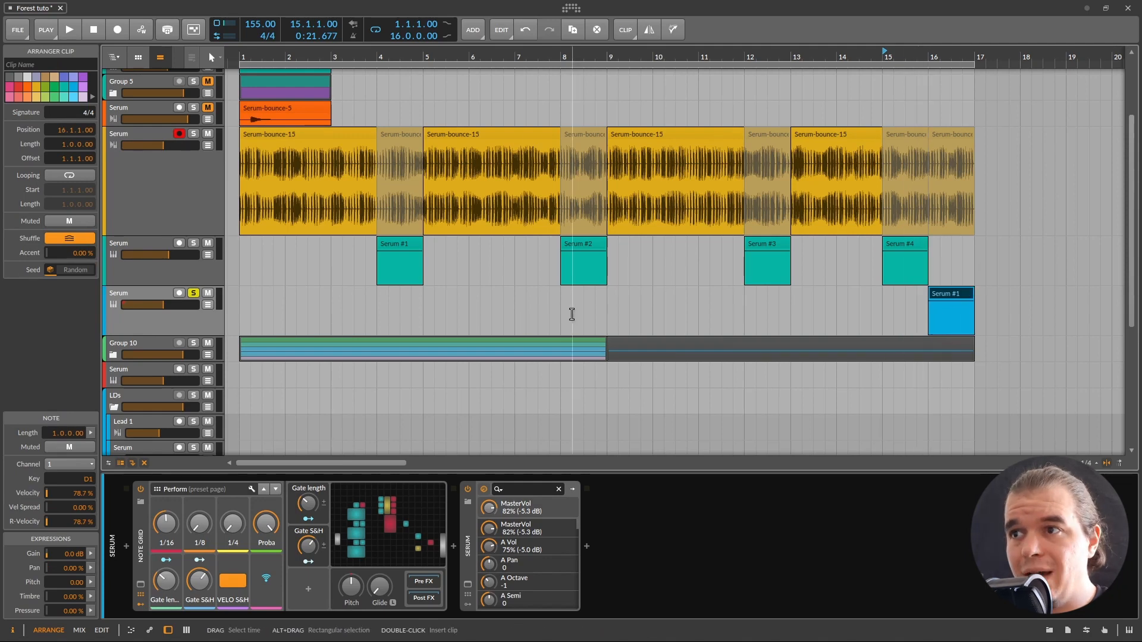
click(605, 306)
click(194, 292)
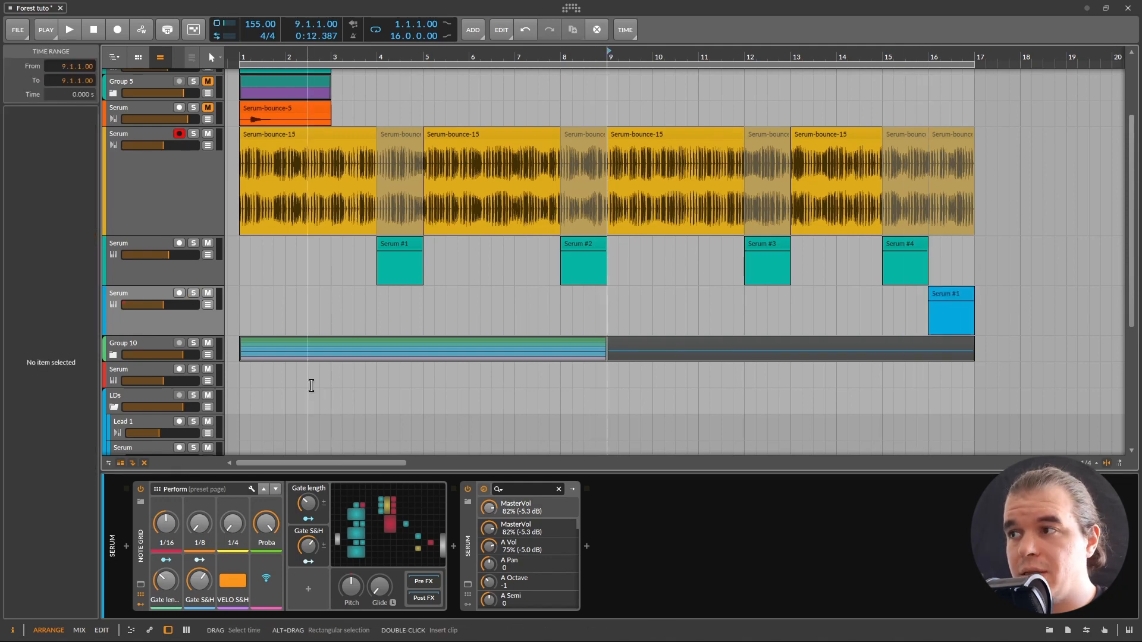
- Play the arrangement from bar 9 and set the ARP - Shankaskank track's volume to -7.7 dB
key(space)
drag(163, 305, 165, 304)
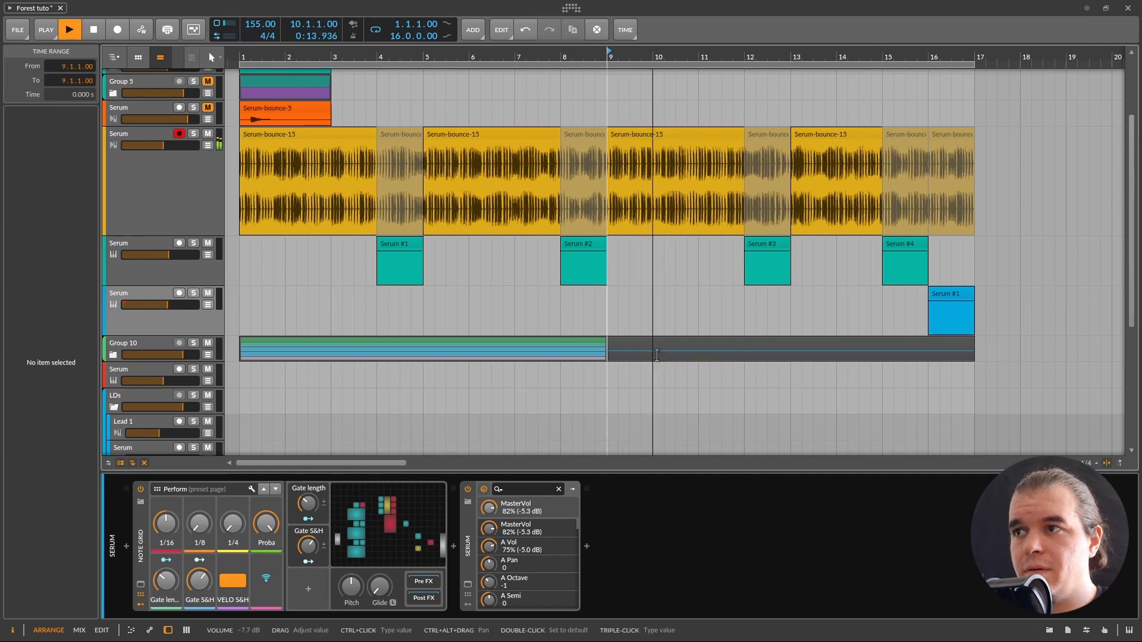
scroll(694, 355, up, 2)
scroll(693, 349, down, 1)
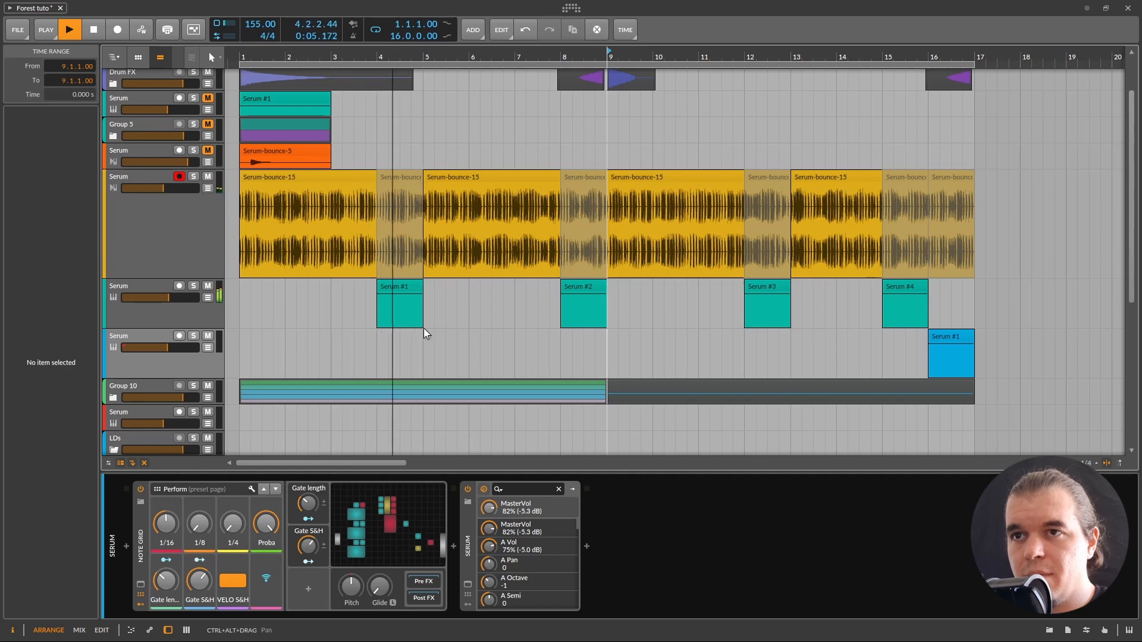
key(space)
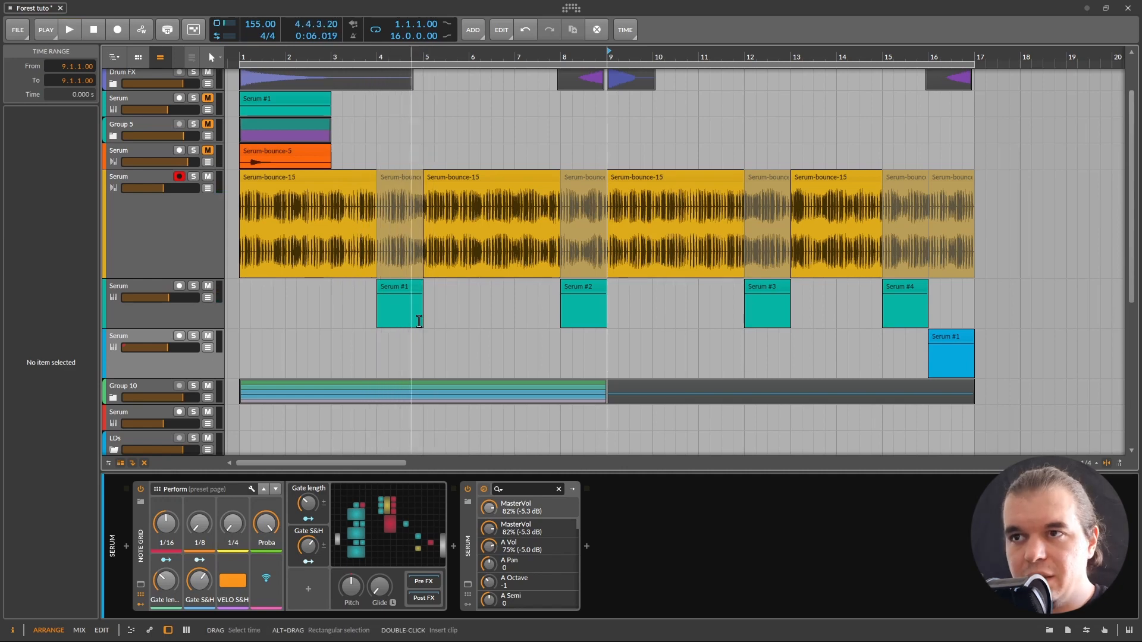
click(402, 286)
click(602, 296)
click(751, 288)
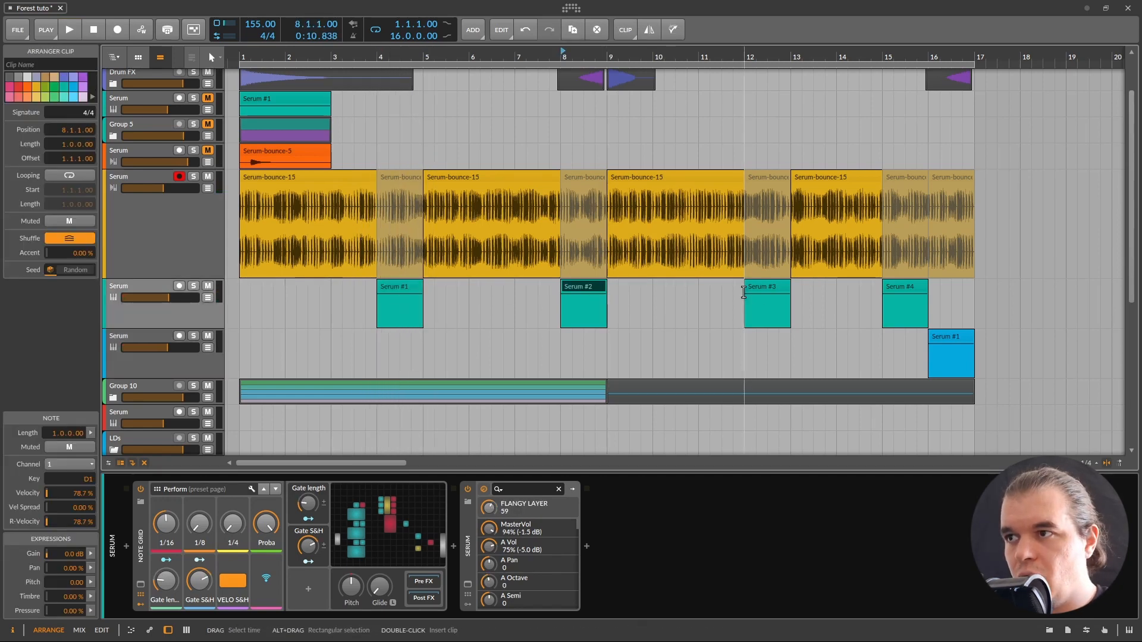
click(904, 290)
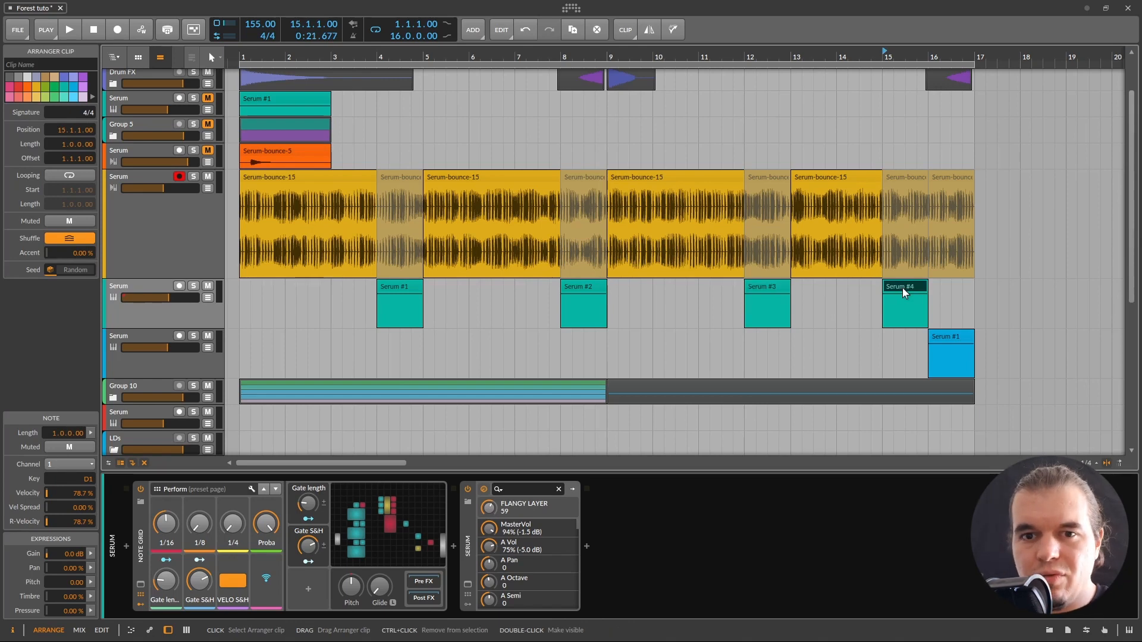
- Replace the four one-bar fill clips with a single 16-bar D1 clip starting at bar 1, and bounce it in place
drag(404, 291, 974, 289)
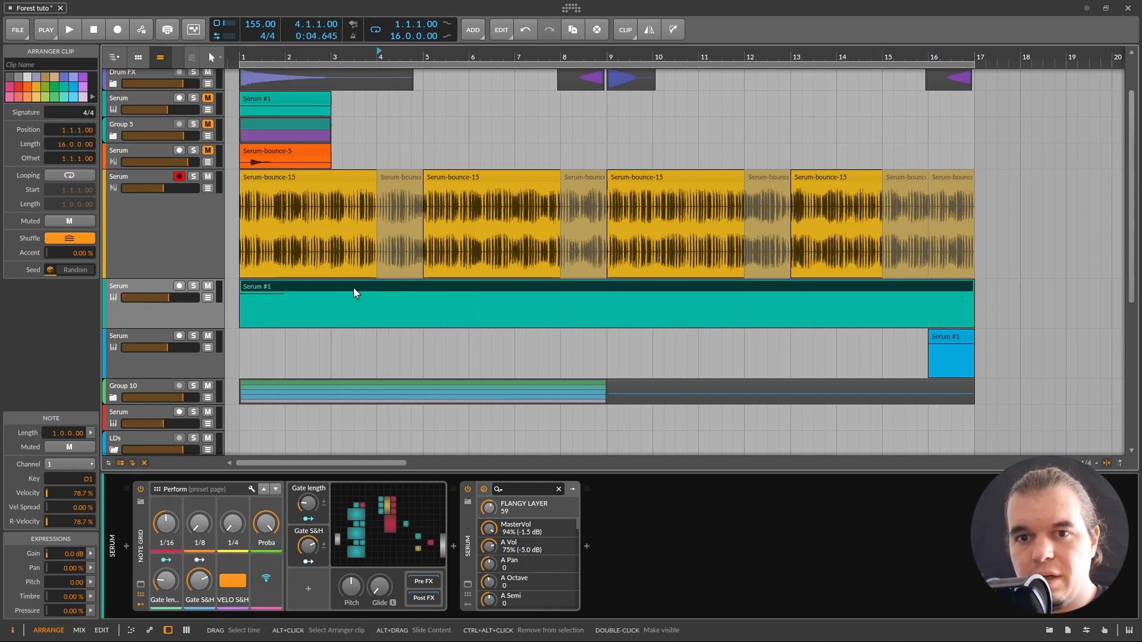
double_click(315, 289)
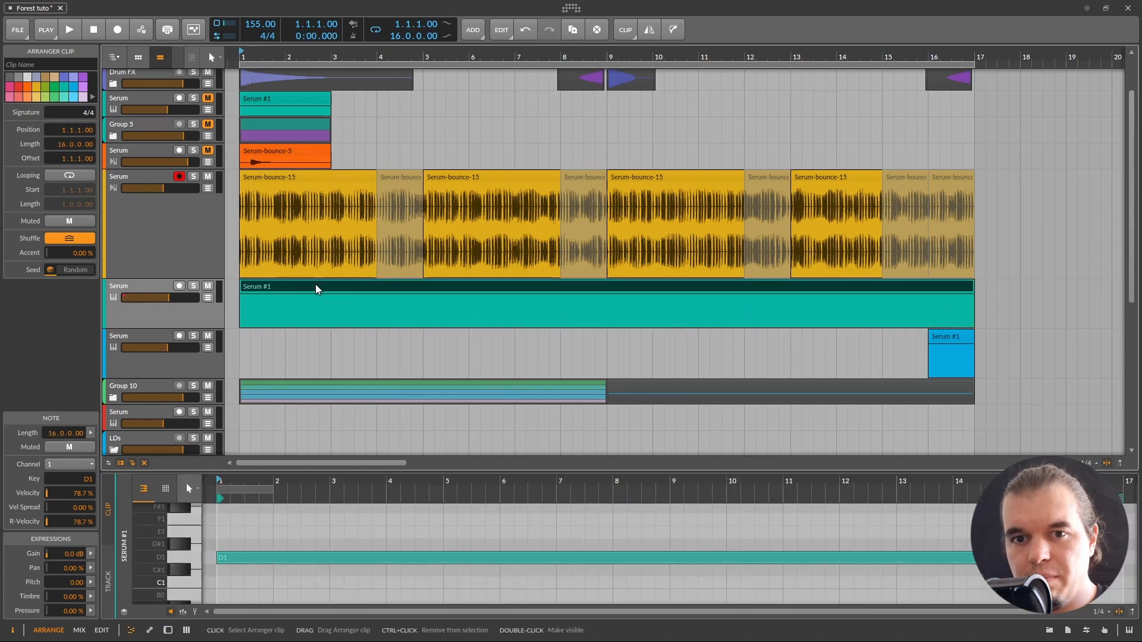
right_click(316, 289)
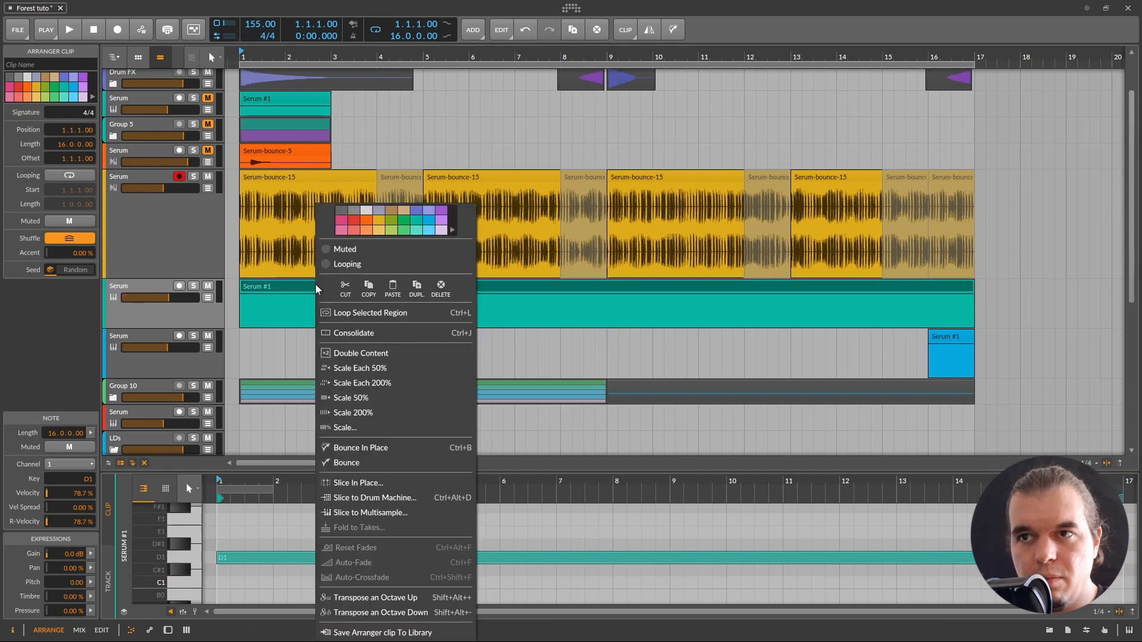
click(369, 452)
- Place a one-bar slice of the Serum-bounce-16 audio at bar 4, slide its content to another section, and audition it in solo
drag(377, 289, 425, 326)
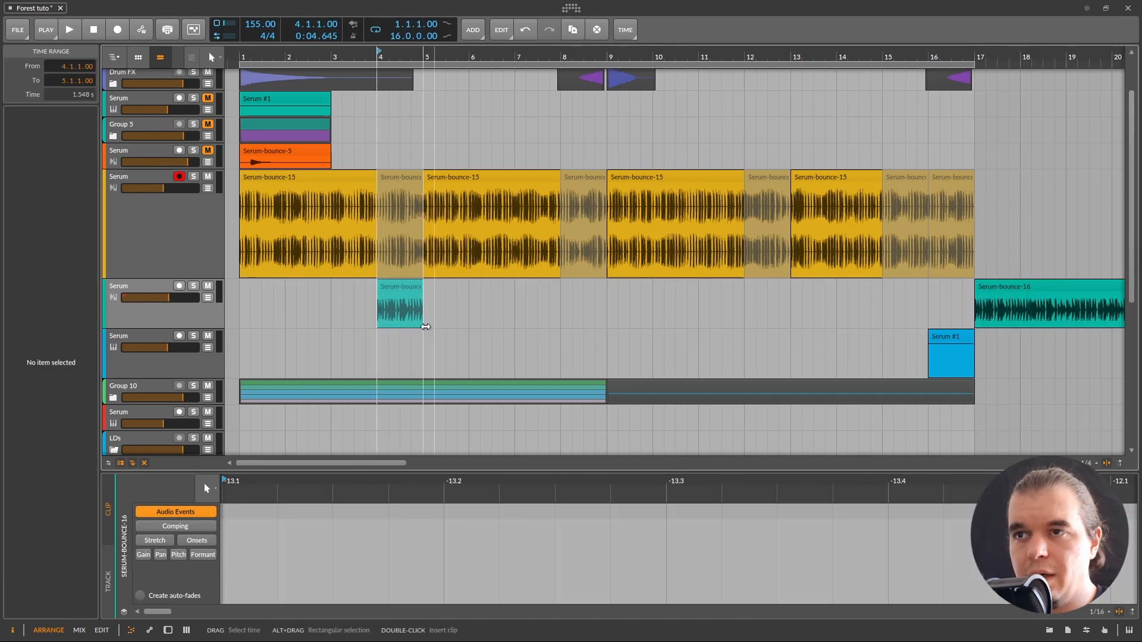
scroll(340, 303, up, 2)
click(194, 286)
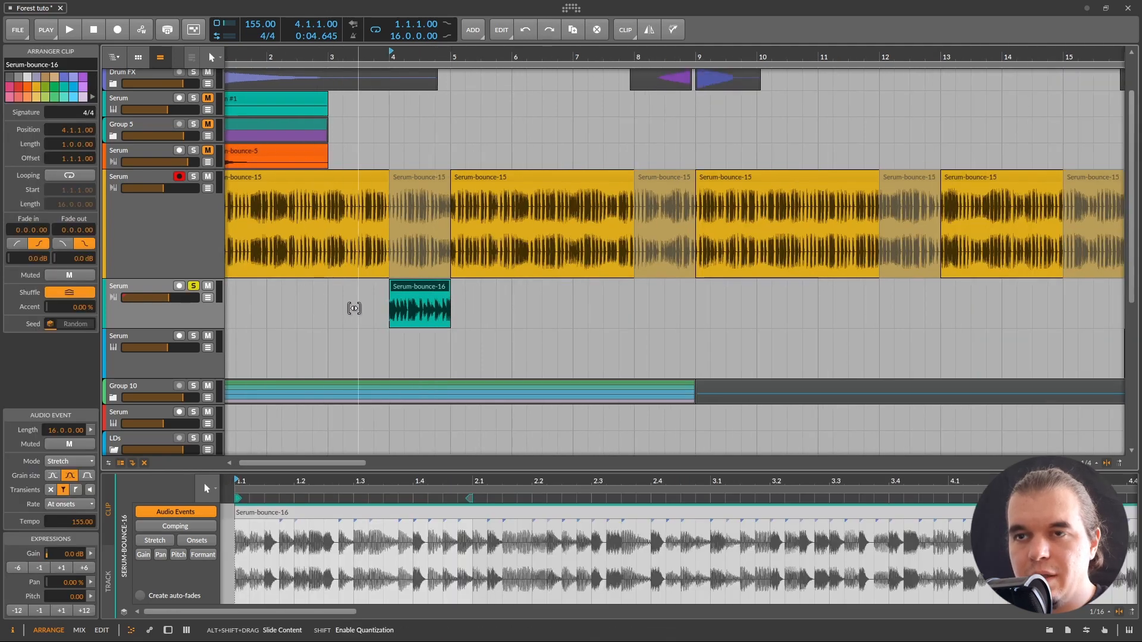
drag(353, 308, 354, 308)
drag(430, 306, 302, 343)
key(space)
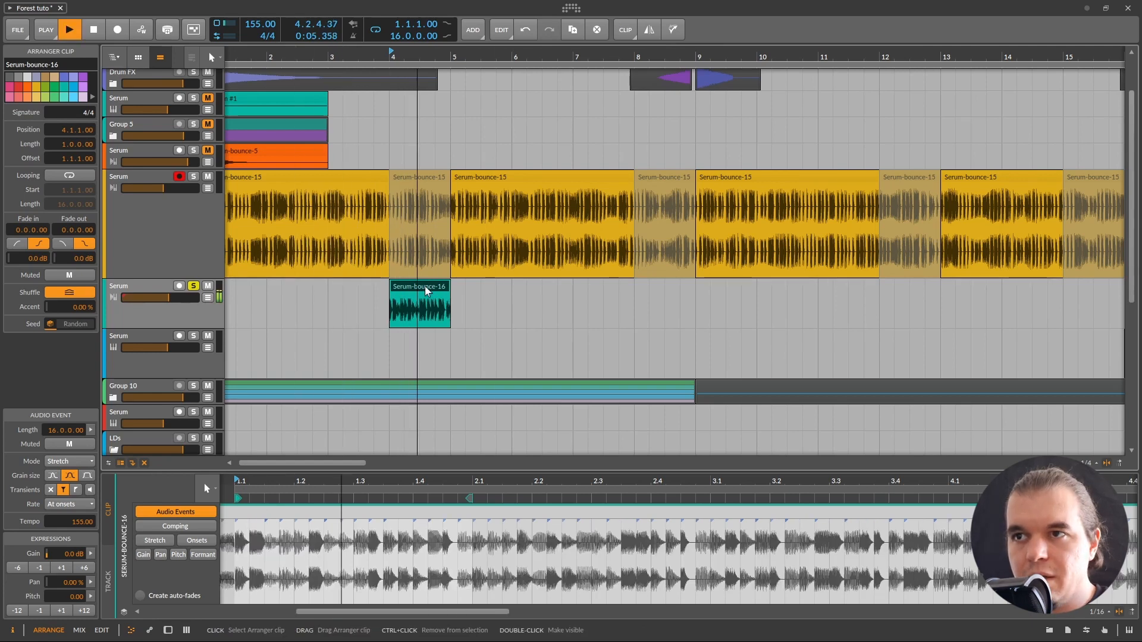
key(space)
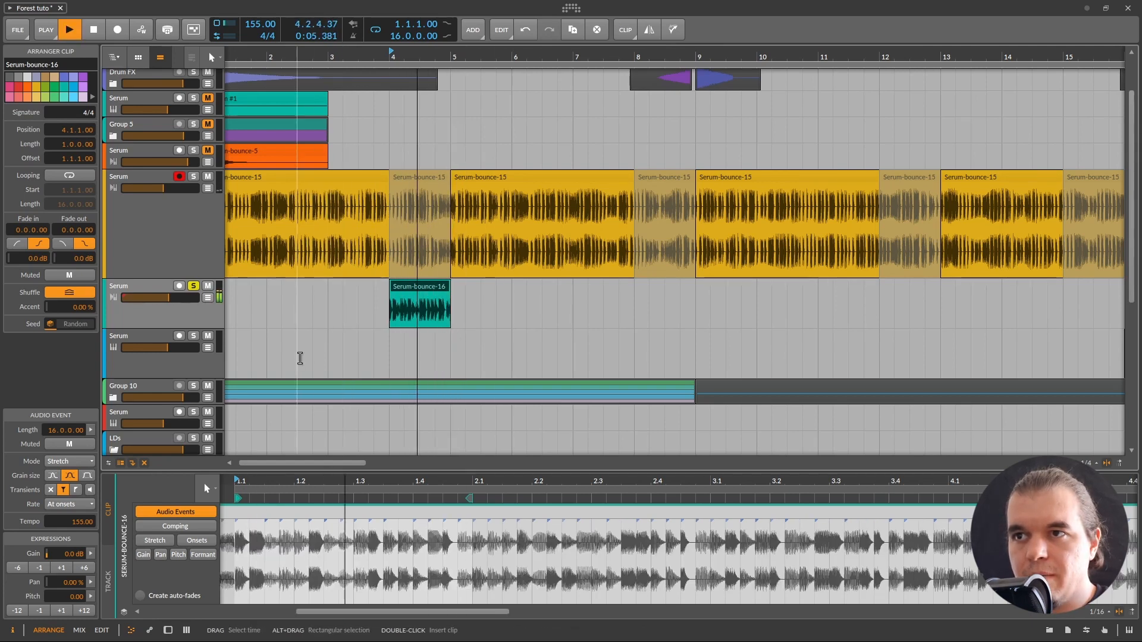
key(space)
- Add an EQ+ after Serum on the Serum-bounce-16 track with a low-cut at about 150 Hz, and audition it
double_click(187, 313)
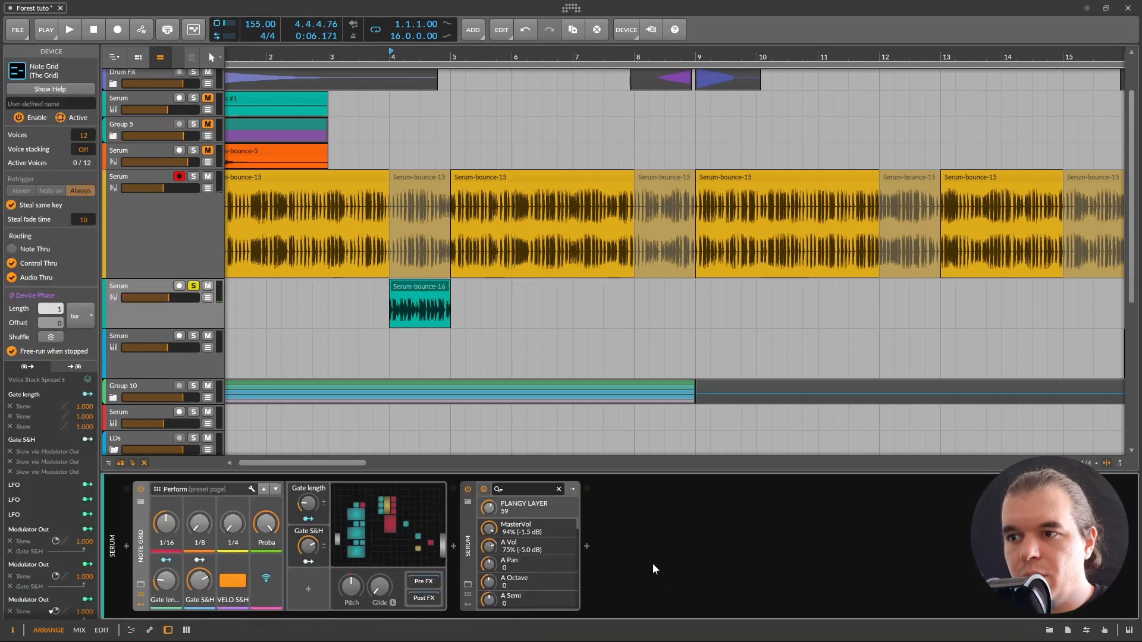
click(586, 547)
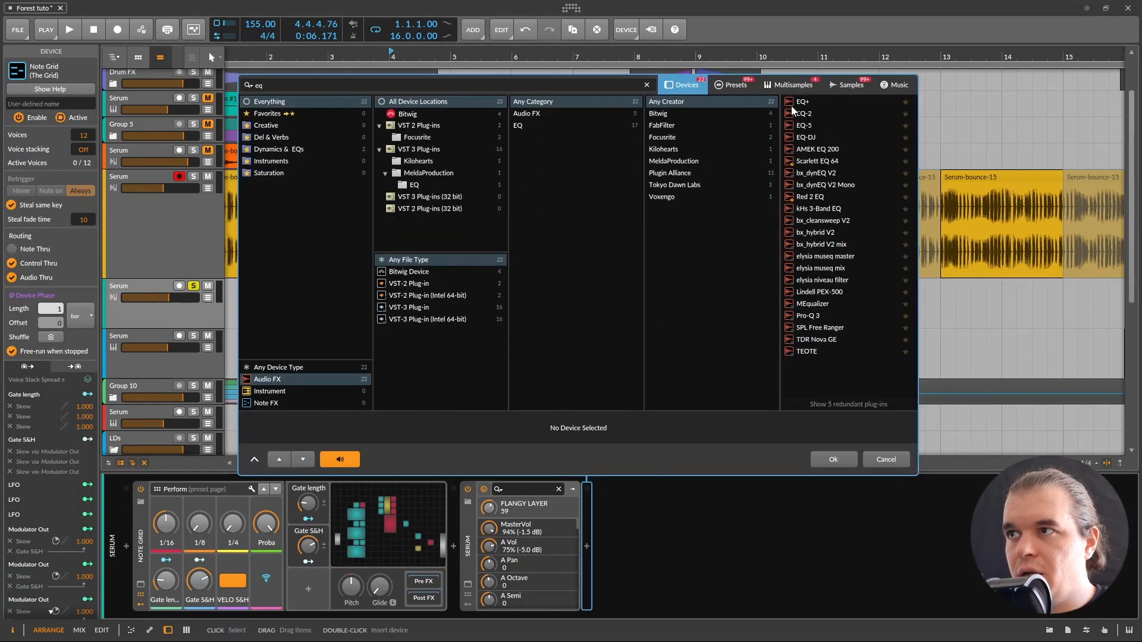
double_click(797, 103)
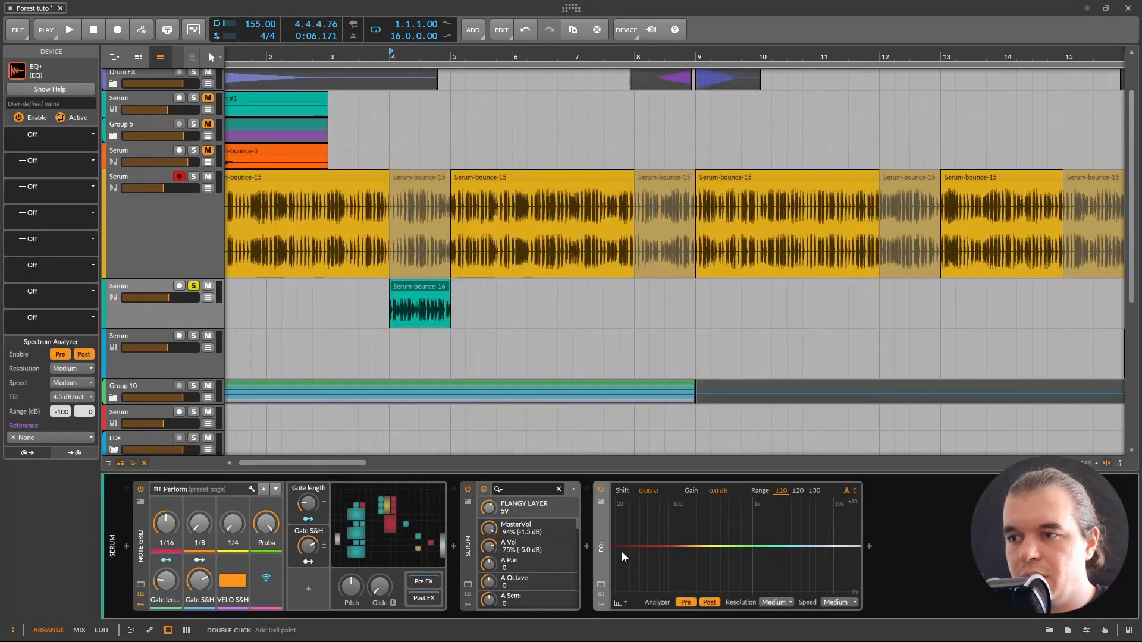
drag(622, 551, 688, 560)
key(space)
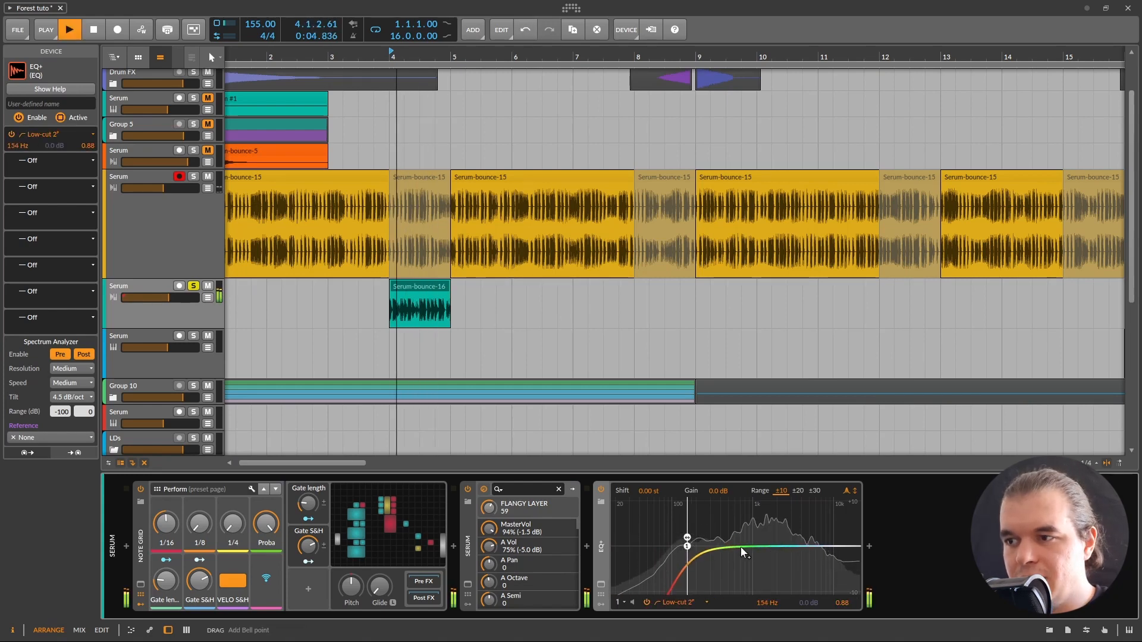
- Place one-bar Serum-bounce-16 slices at bars 8, 12 and 15 as well, and take the track out of solo
scroll(510, 297, down, 3)
click(305, 298)
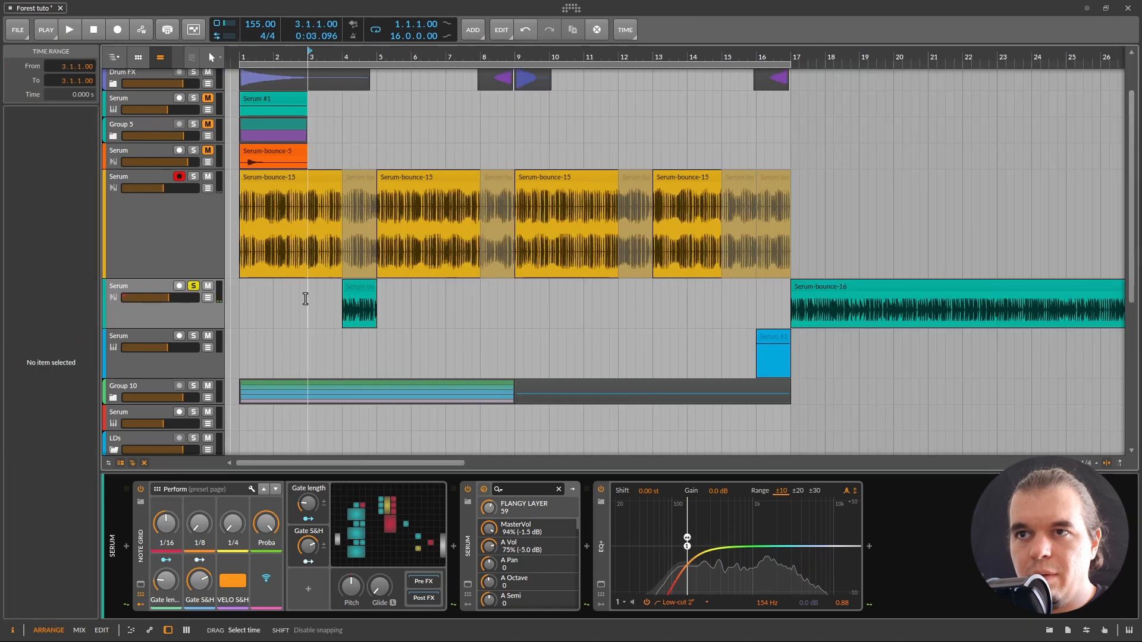
click(193, 287)
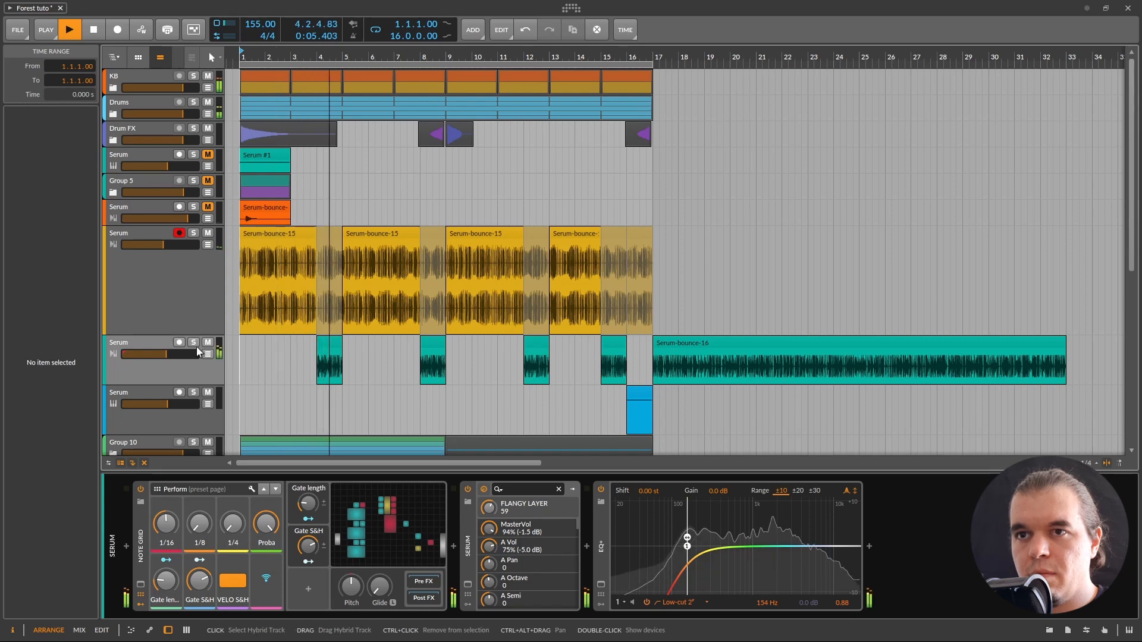
- Set the Serum-bounce-16 track's EchoBoy send to -25.6 dB during playback and compare it with the Serum-bounce-15 track's send
click(278, 368)
drag(85, 465, 85, 440)
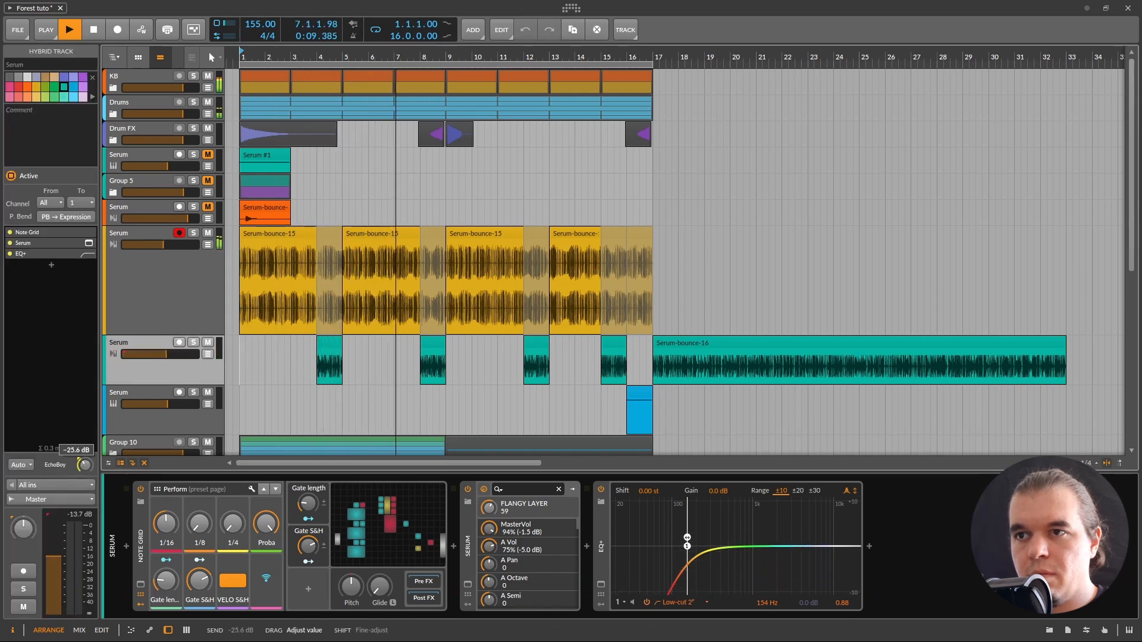
click(158, 288)
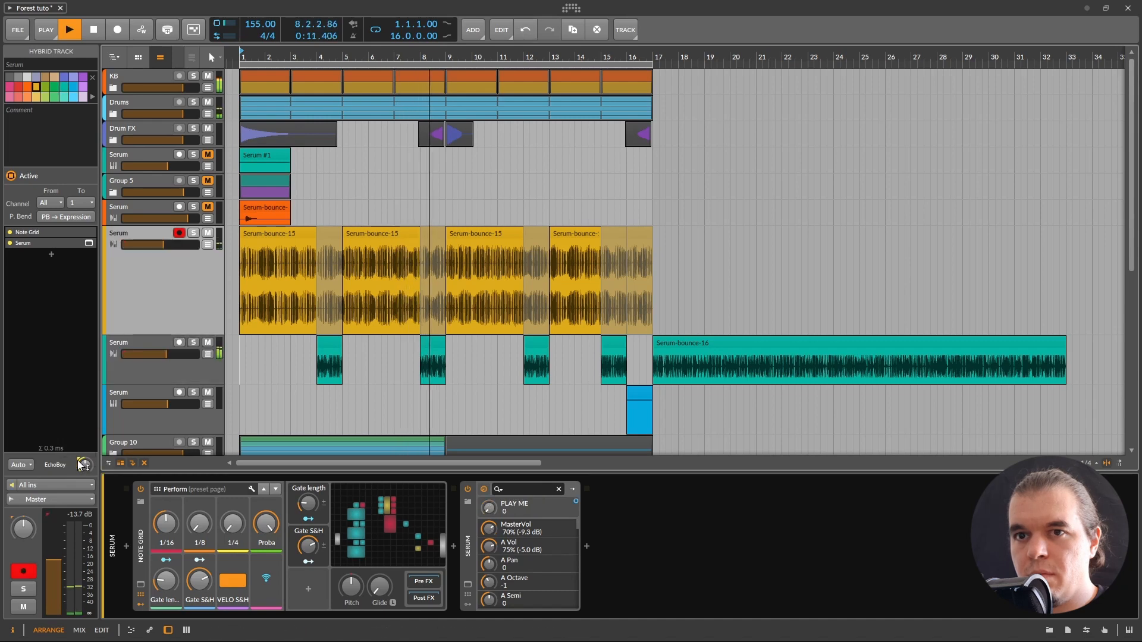
click(141, 344)
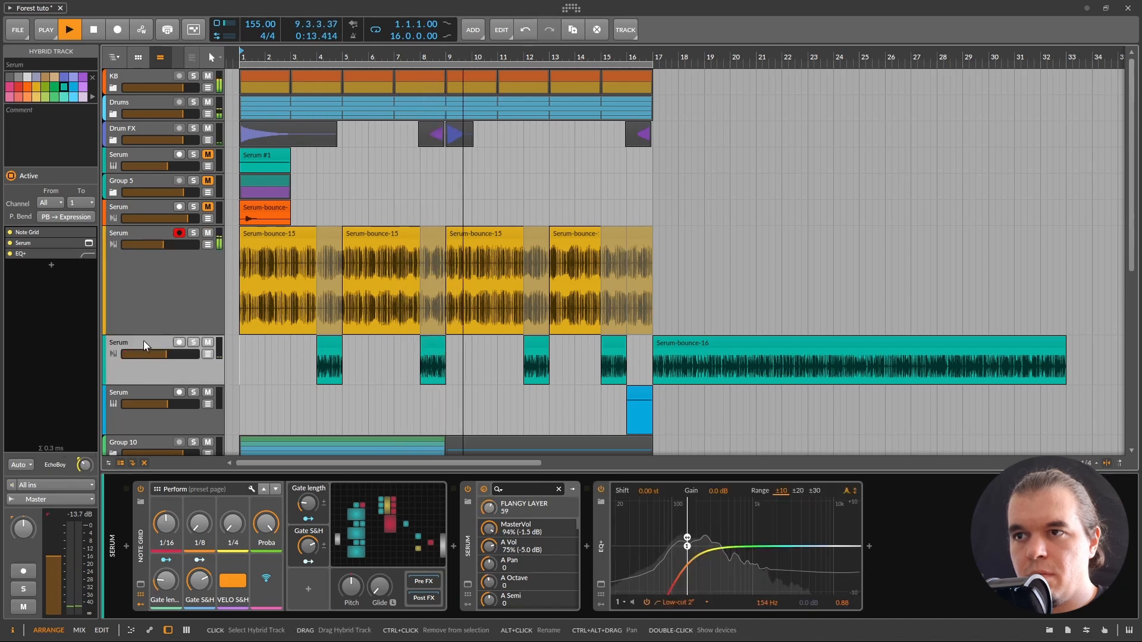
- Play the arrangement through its end and fine-tune the ARP - Shankaskank track's volume
scroll(434, 333, up, 5)
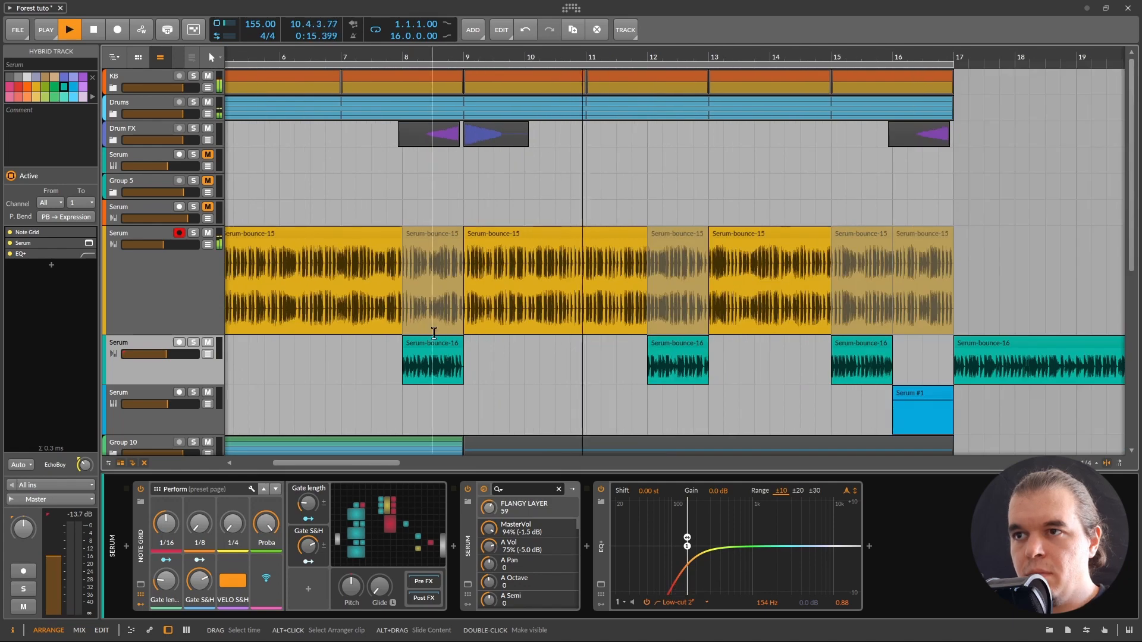
scroll(470, 336, down, 2)
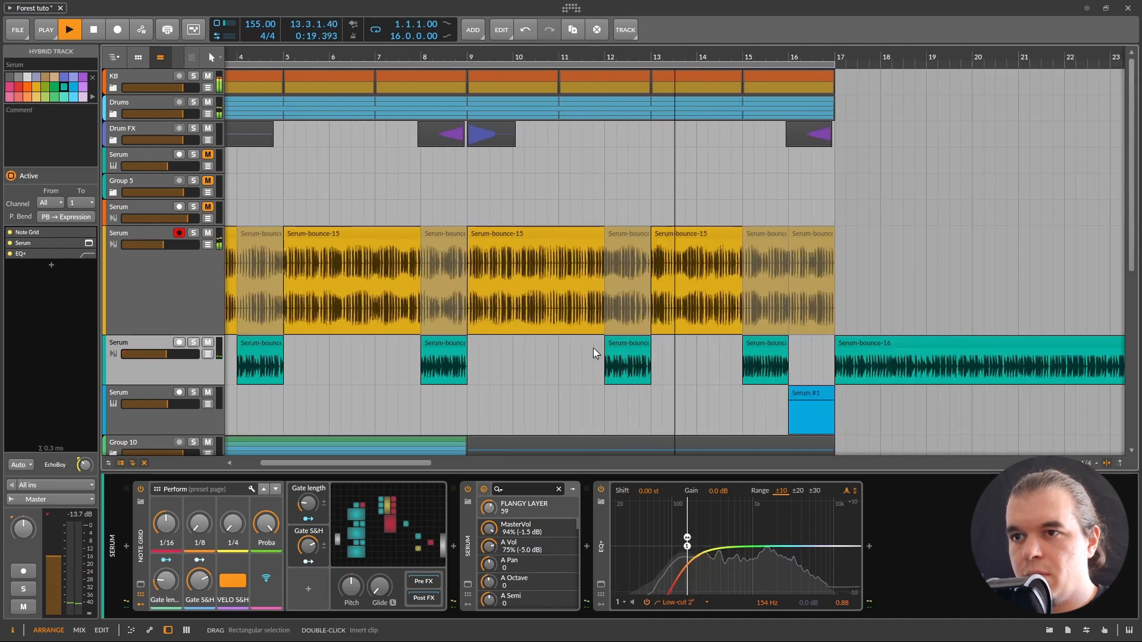
scroll(595, 354, down, 2)
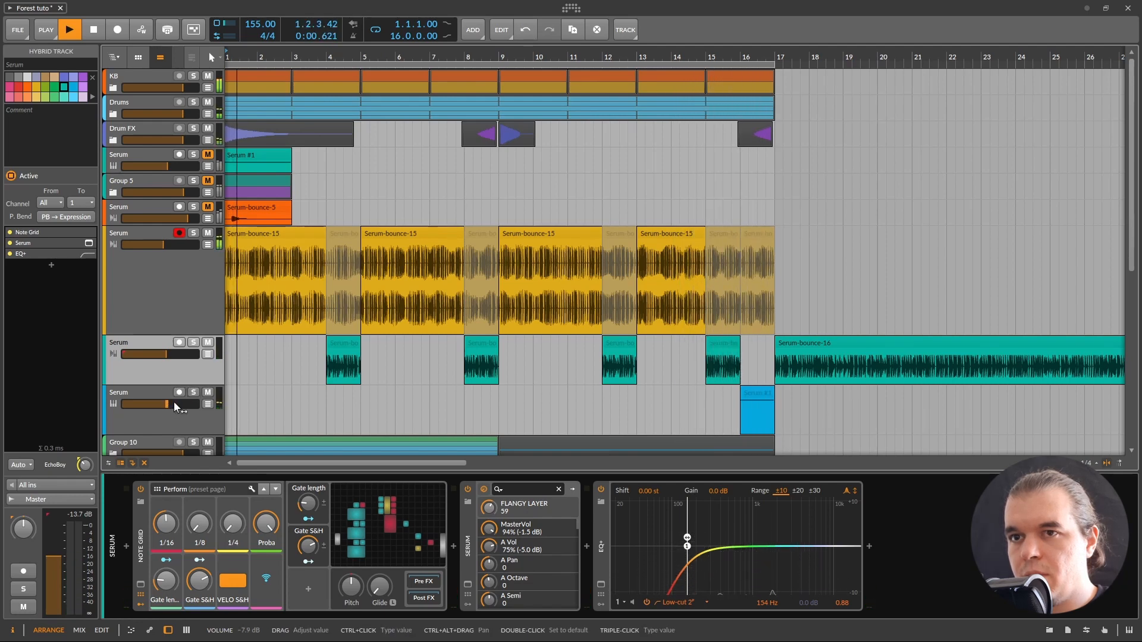
drag(173, 401, 176, 402)
key(space)
click(455, 359)
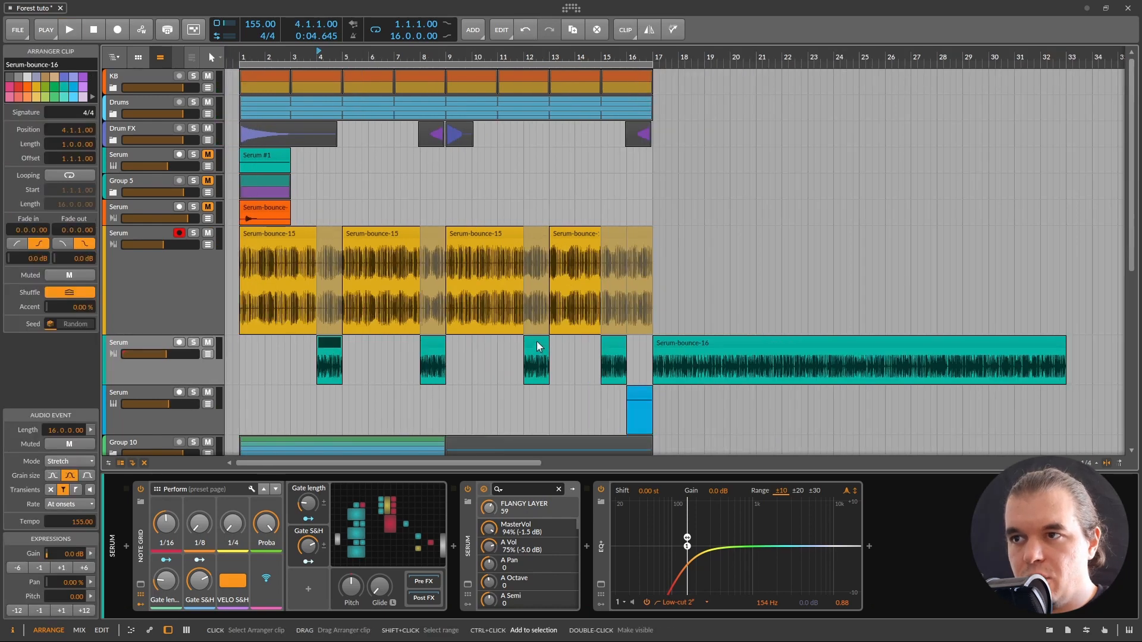
ctrl+click(537, 347)
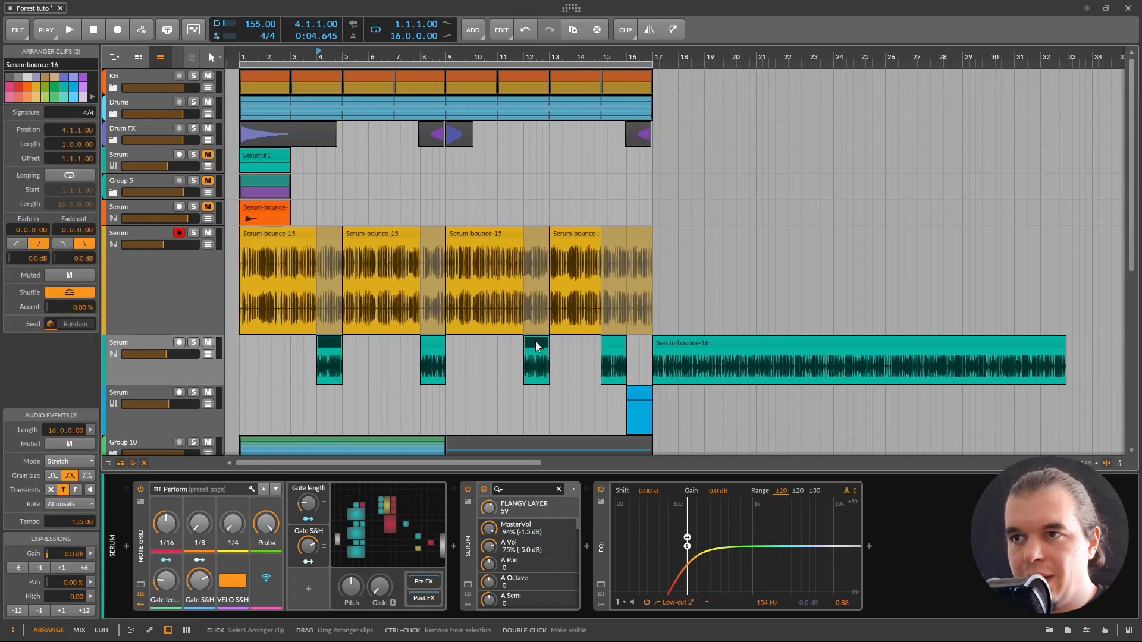
click(435, 350)
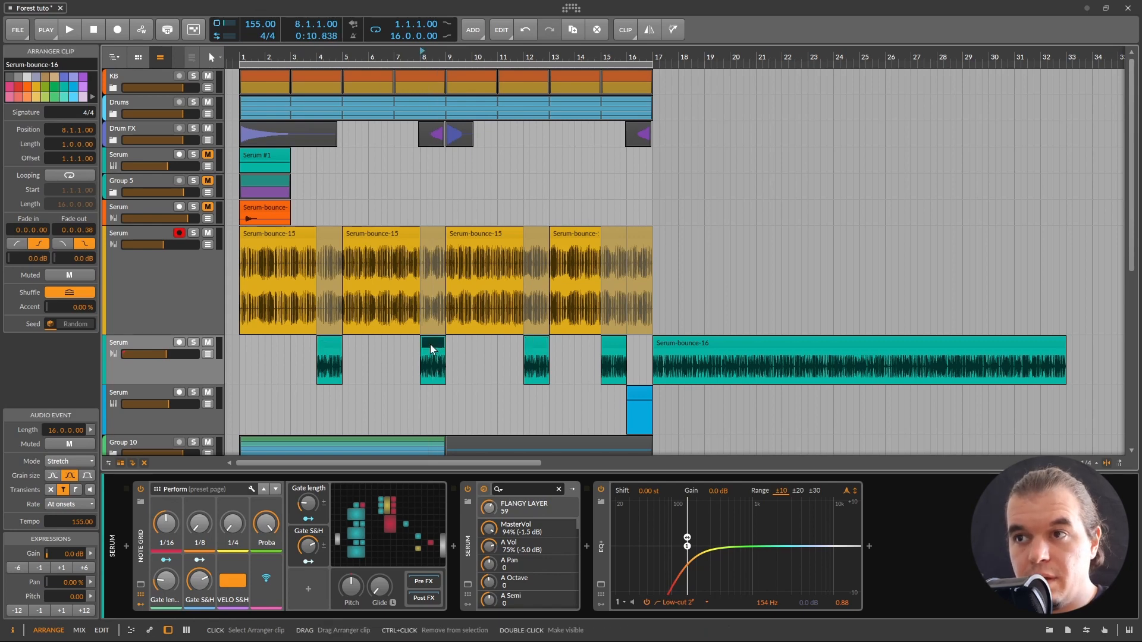
click(622, 351)
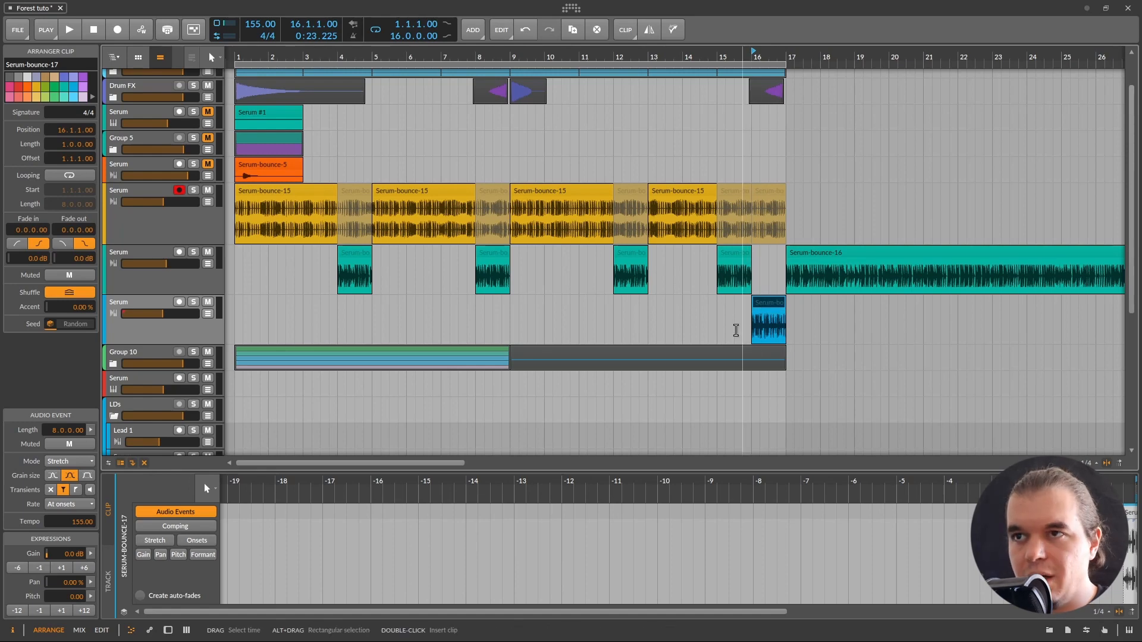
- Play the arrangement from the start through its end and fine-tune the volume of the Serum-bounce-17 track
click(279, 217)
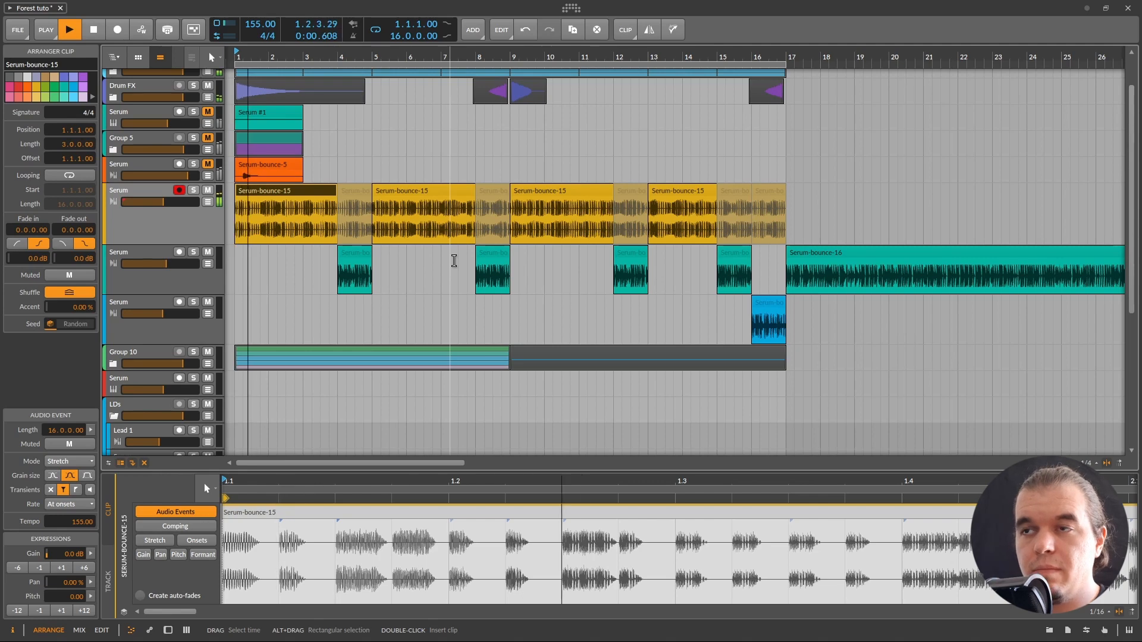
scroll(431, 257, up, 2)
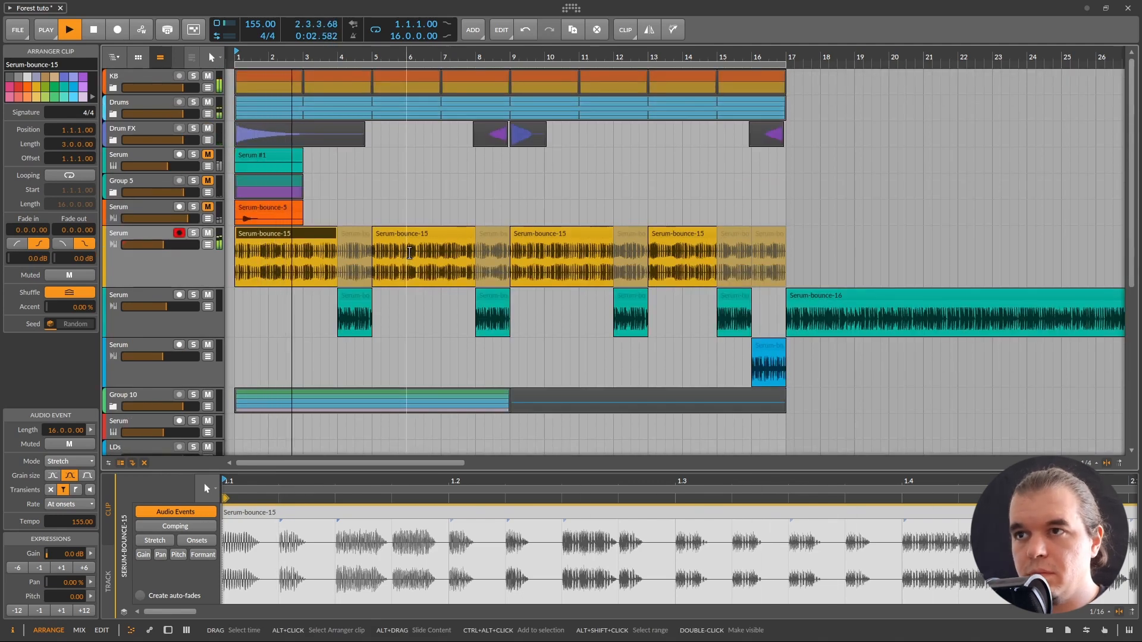
click(158, 290)
click(145, 344)
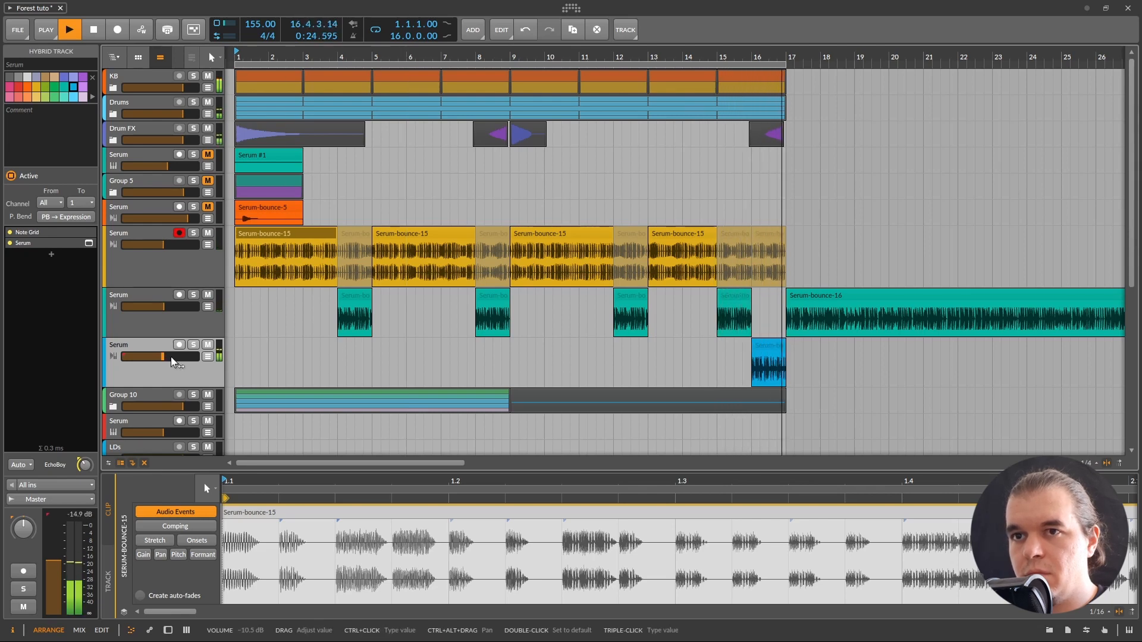
drag(171, 359, 170, 358)
key(space)
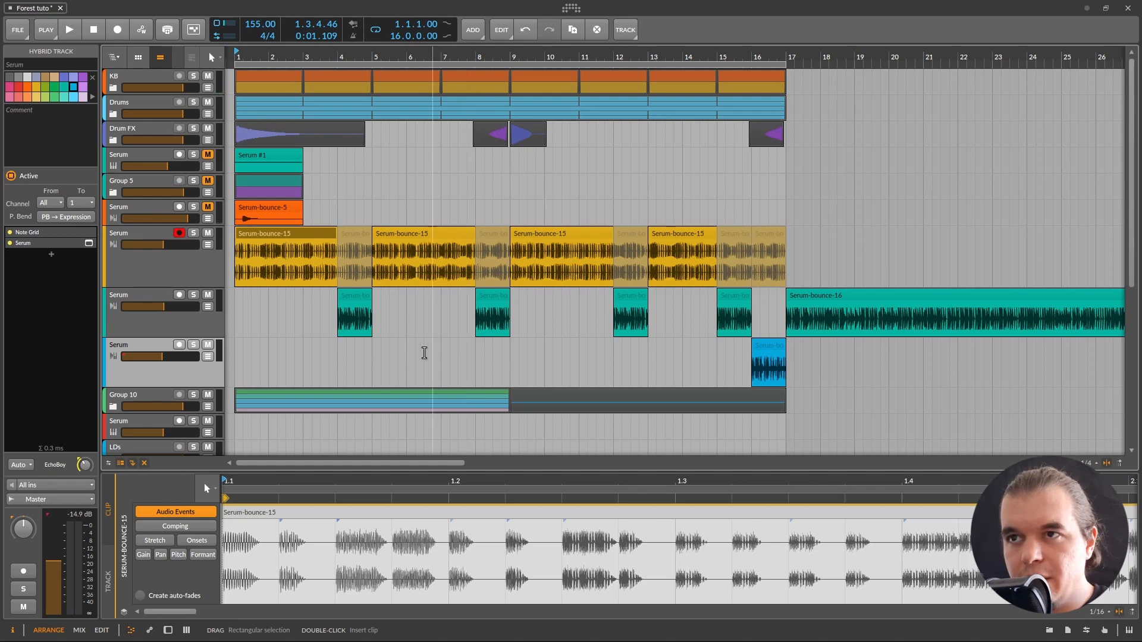
- Unmute the Serum-bounce-15 slices under the fills and lower the gain to about -17 dB at bar 4 and -23.6 dB at bar 8
click(358, 232)
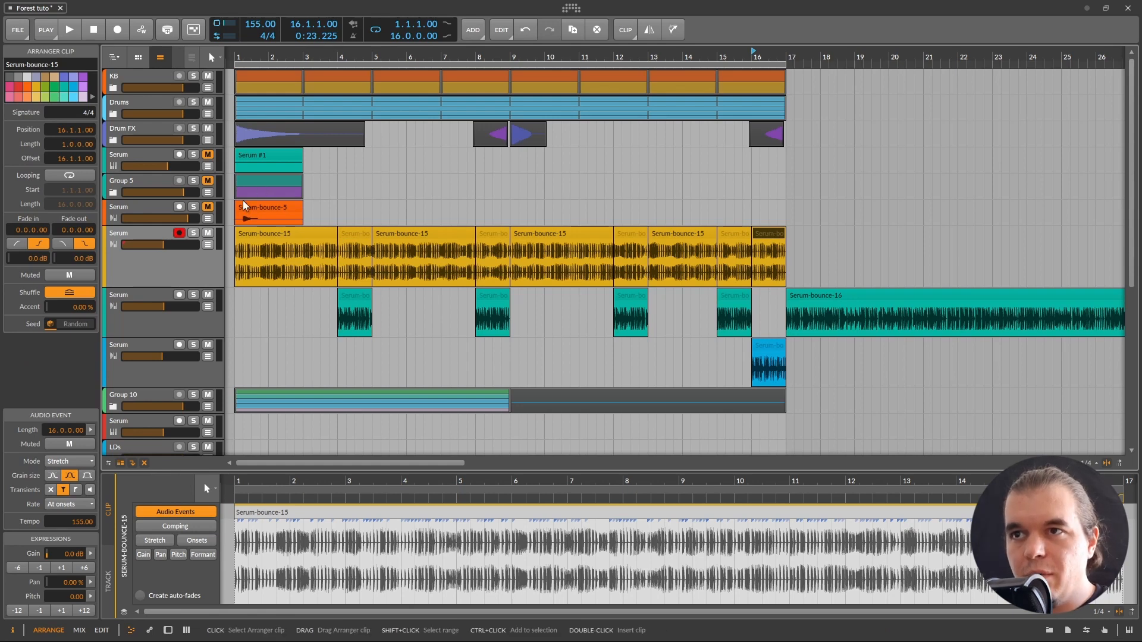
scroll(278, 270, up, 2)
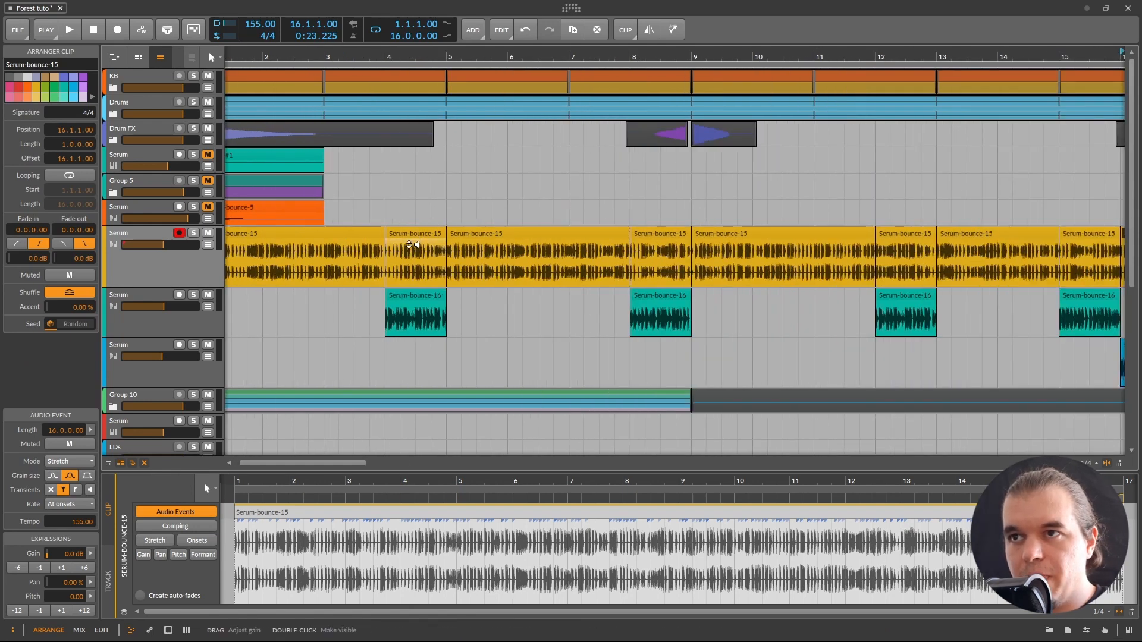
drag(412, 243, 413, 265)
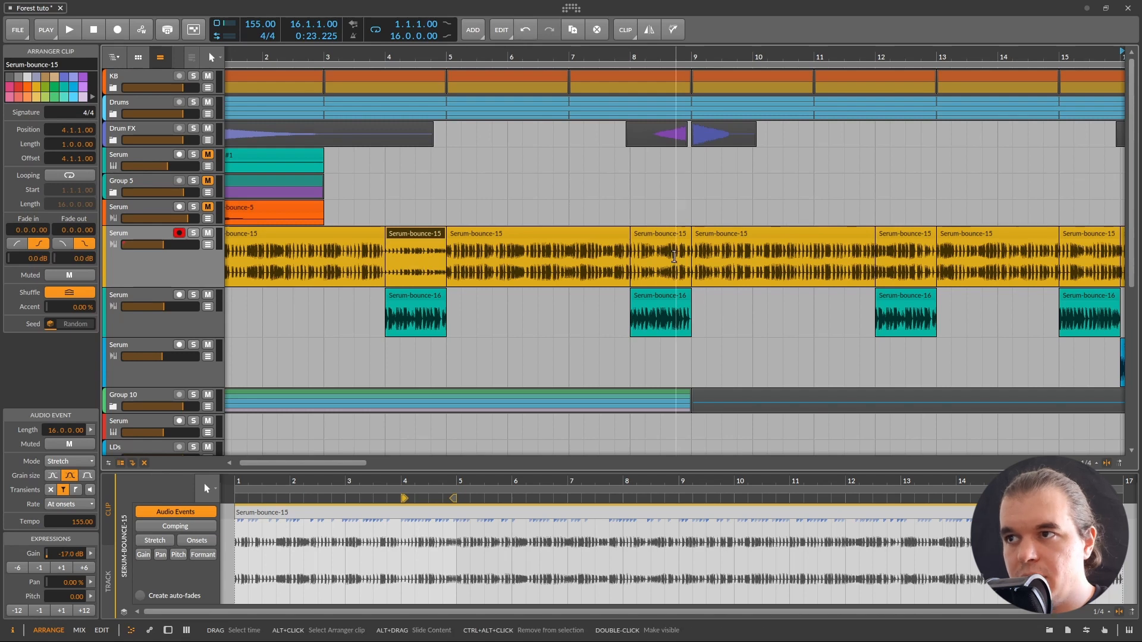
drag(652, 247, 654, 269)
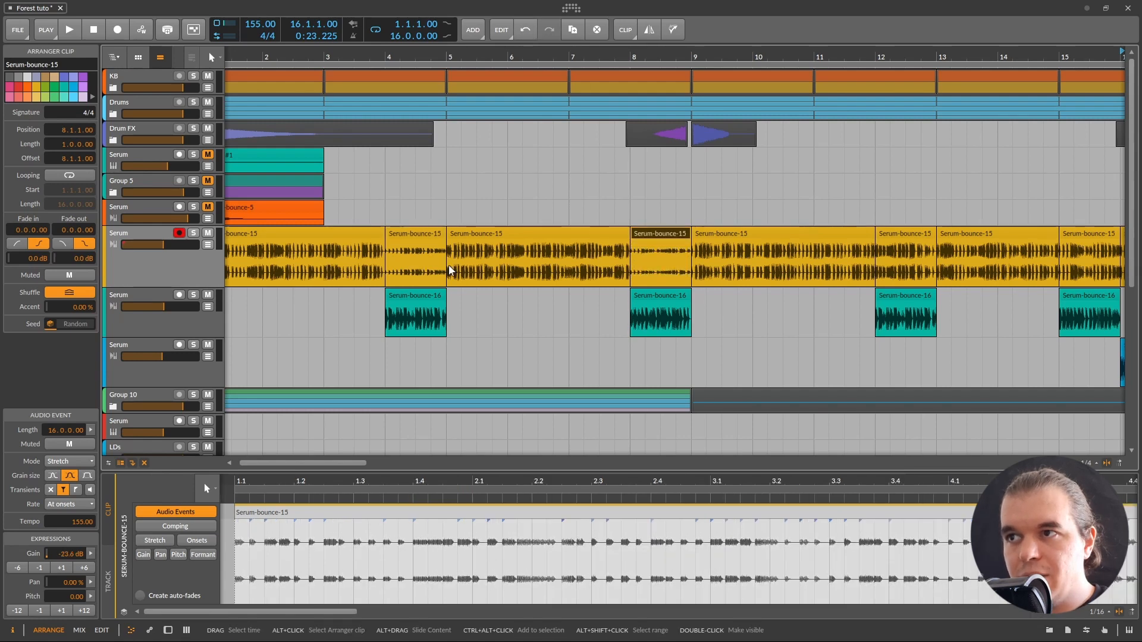
scroll(460, 262, down, 3)
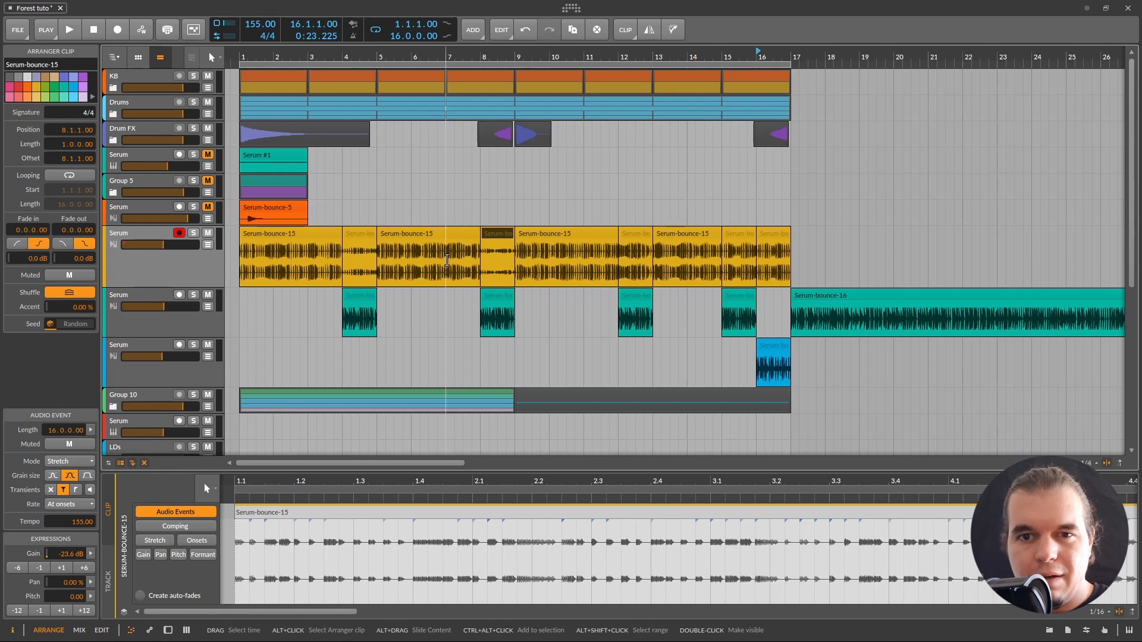
- Lower the gain of the Serum-bounce-15 audio across bars 15 and 16, and compare it with the bar 4 slice
click(741, 234)
drag(767, 234, 773, 269)
click(369, 236)
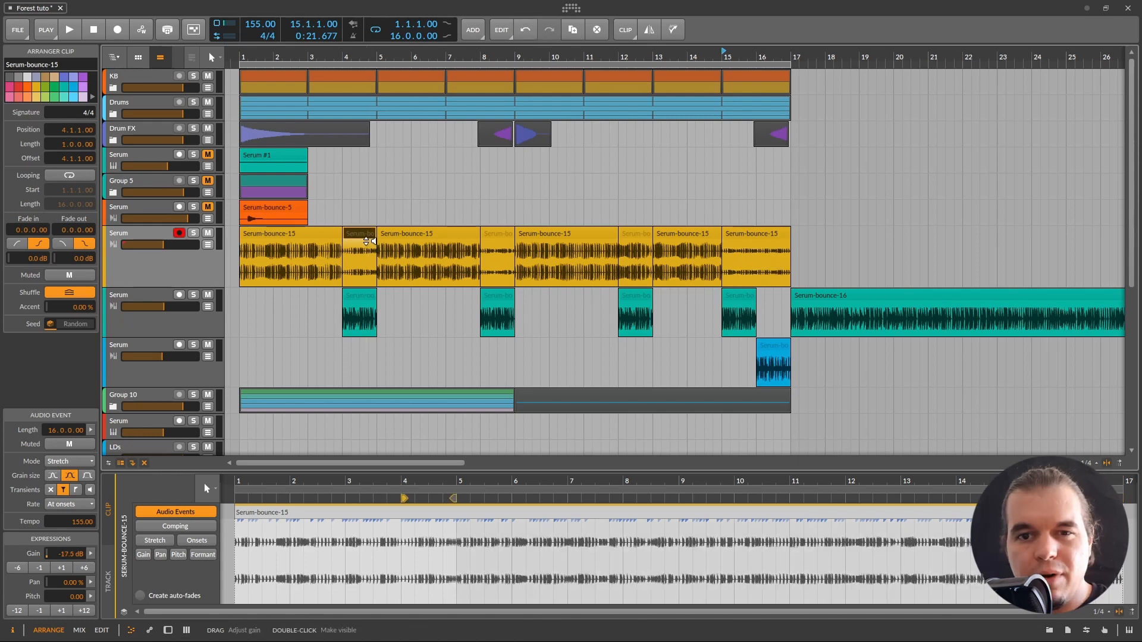
- Play the arrangement from the start and check how the quieter Serum-bounce-15 slices at bars 4 and 12 sit beneath the fills
click(298, 232)
key(space)
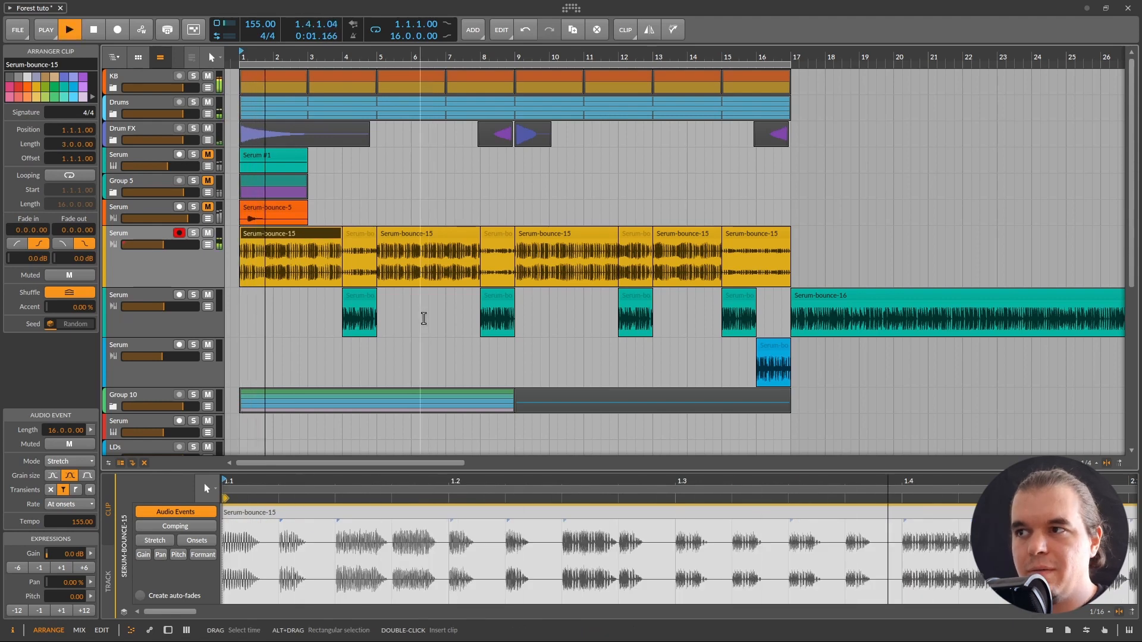
click(367, 238)
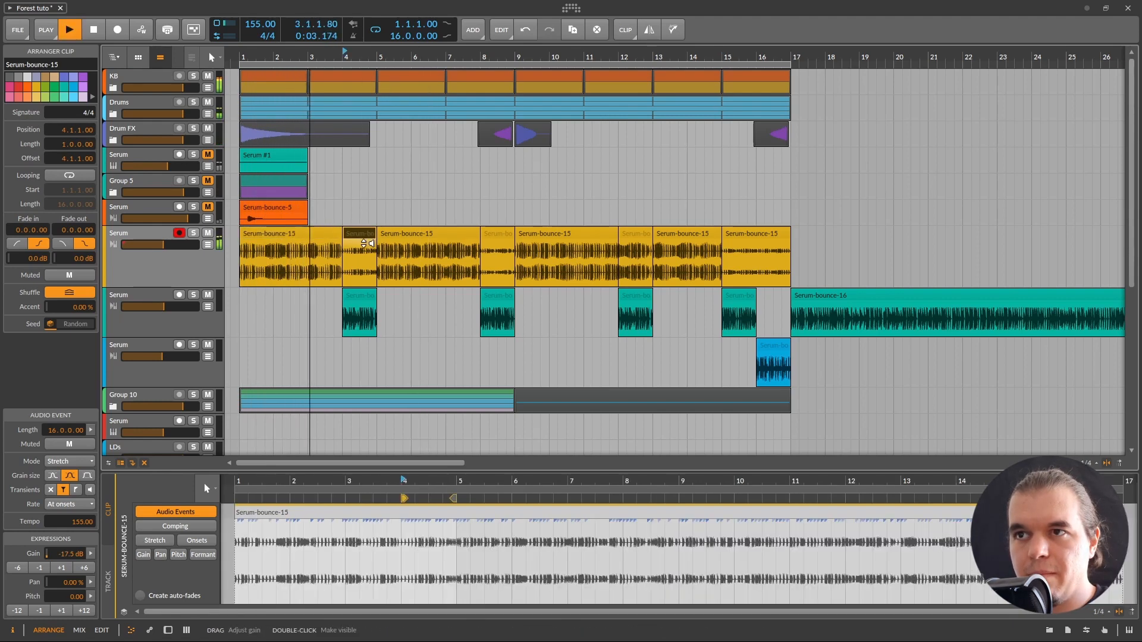
click(403, 321)
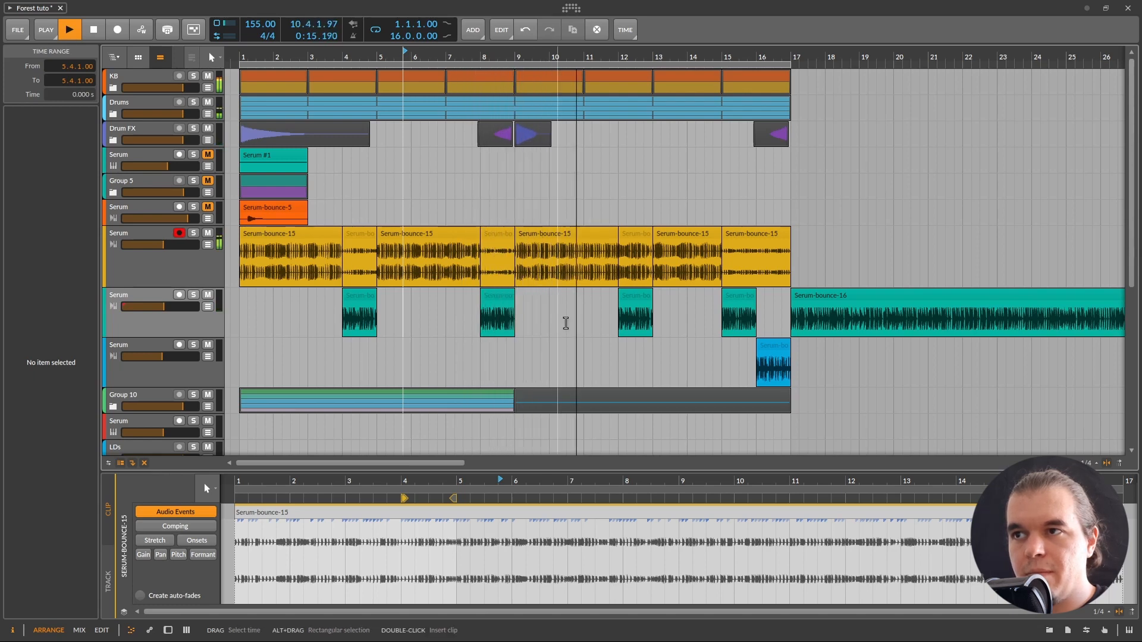
click(647, 247)
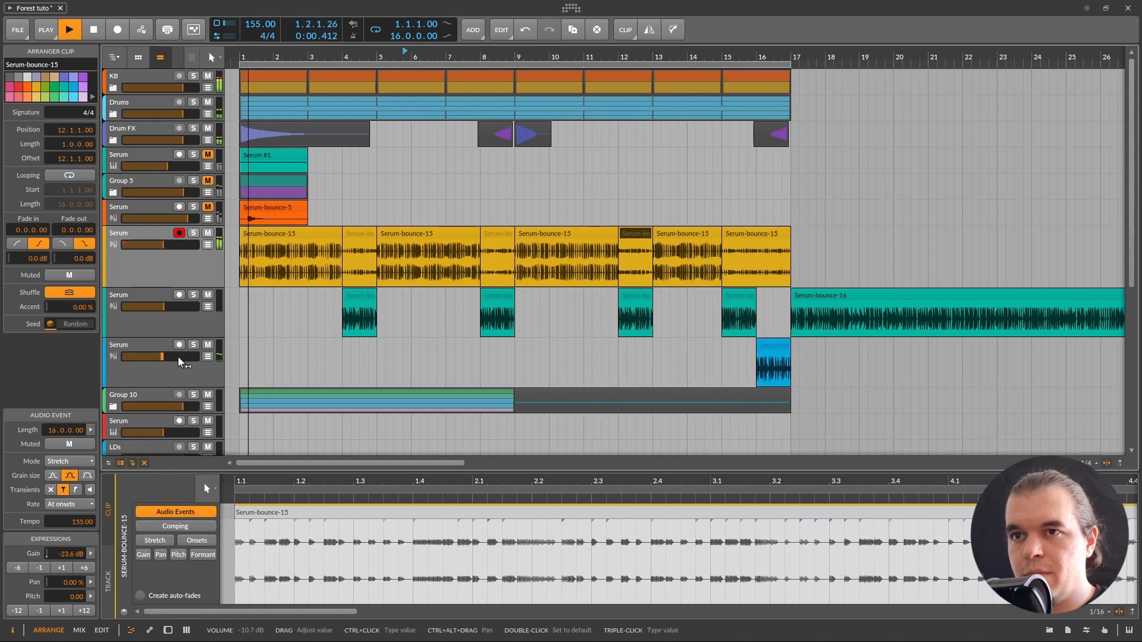
key(space)
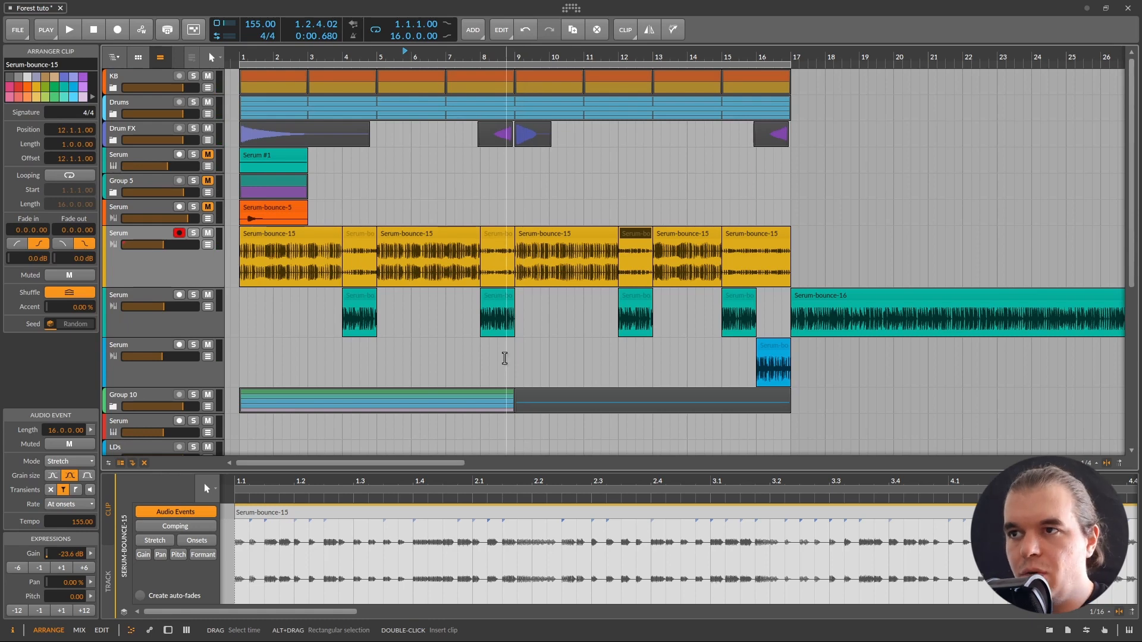